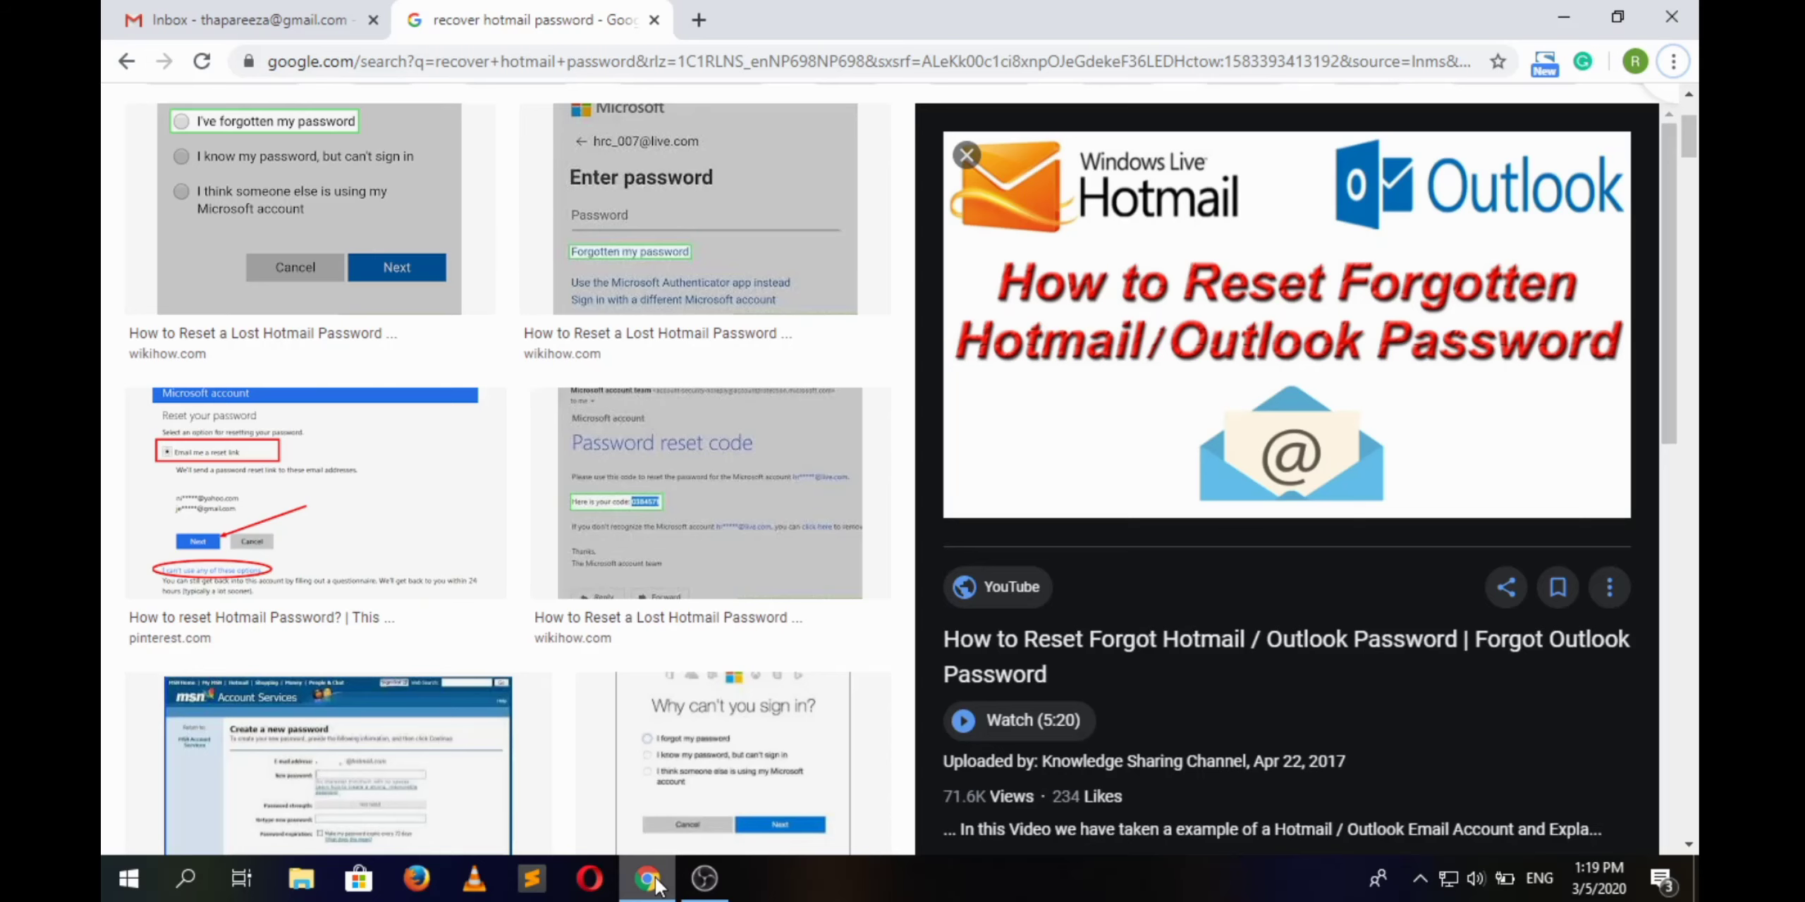
scroll(475, 659, "down", 2)
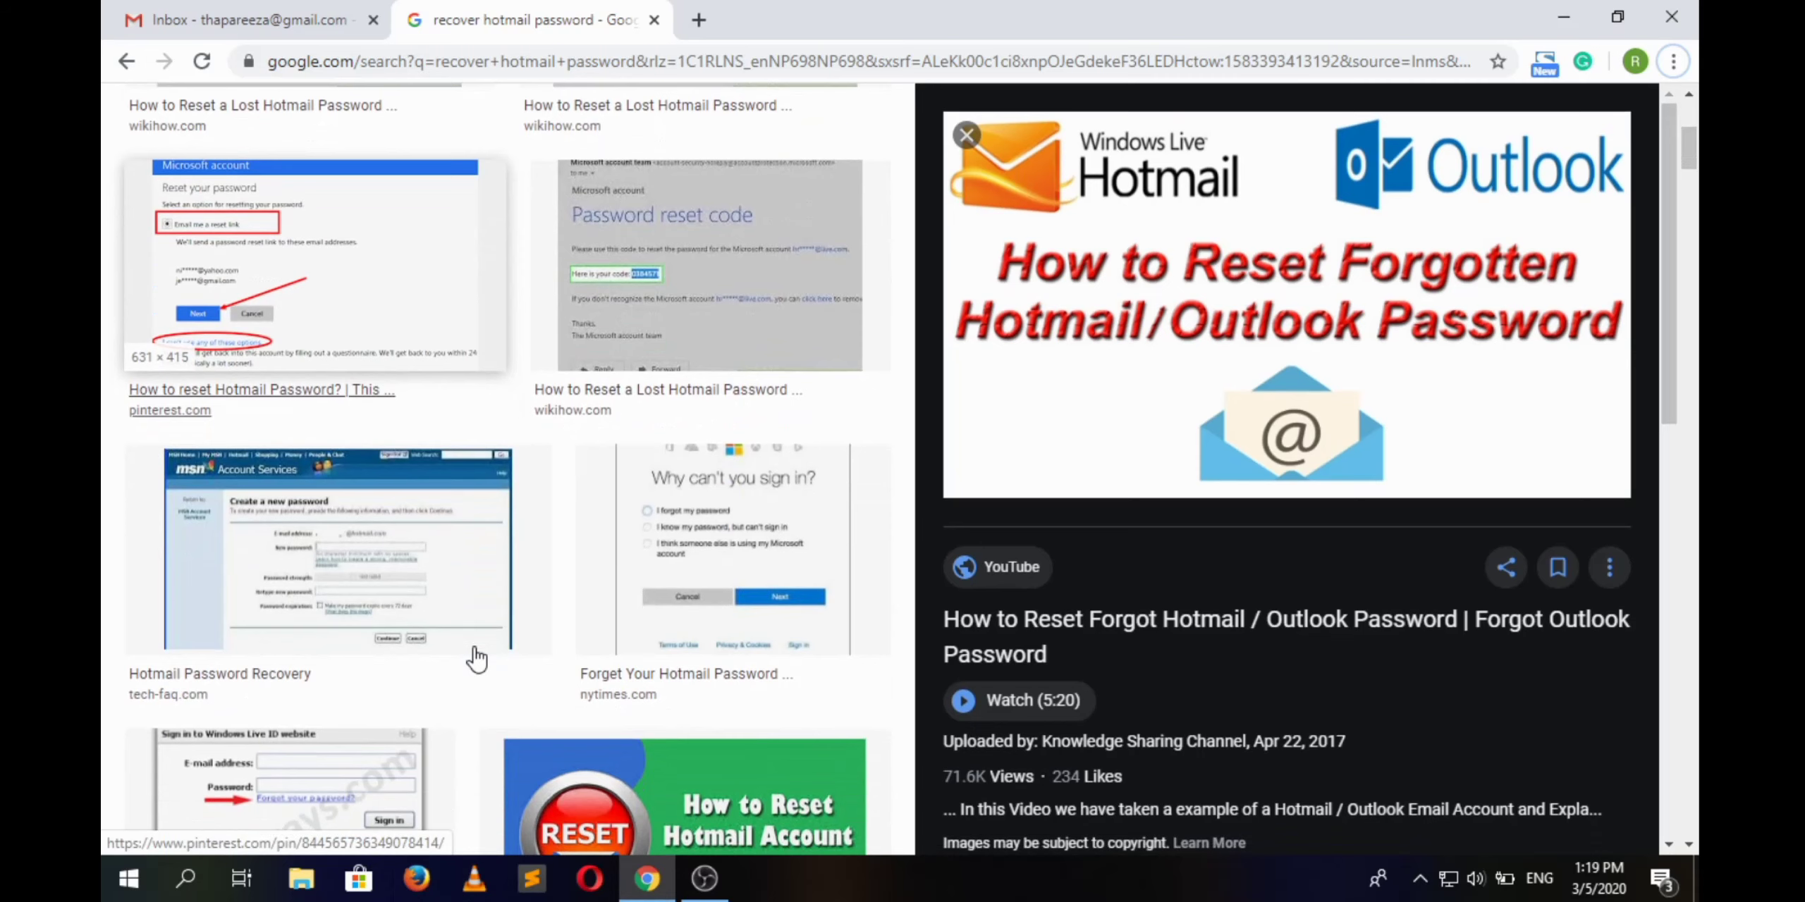
scroll(475, 658, "down", 2)
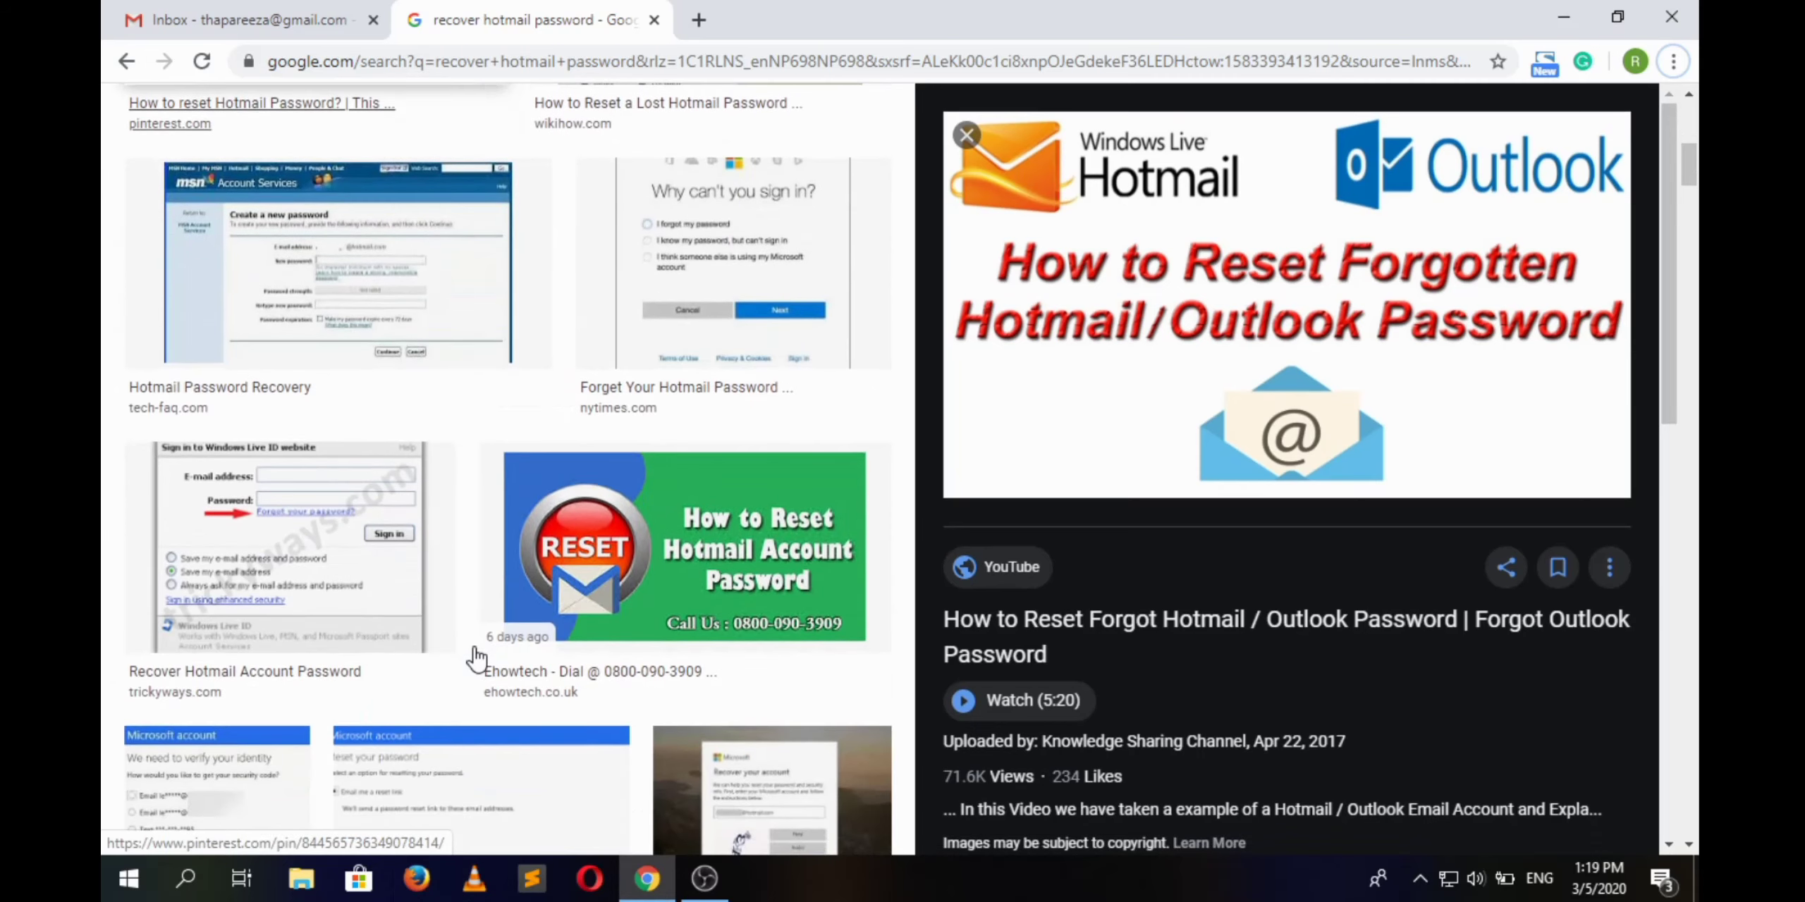
scroll(475, 659, "down", 5)
scroll(476, 659, "down", 2)
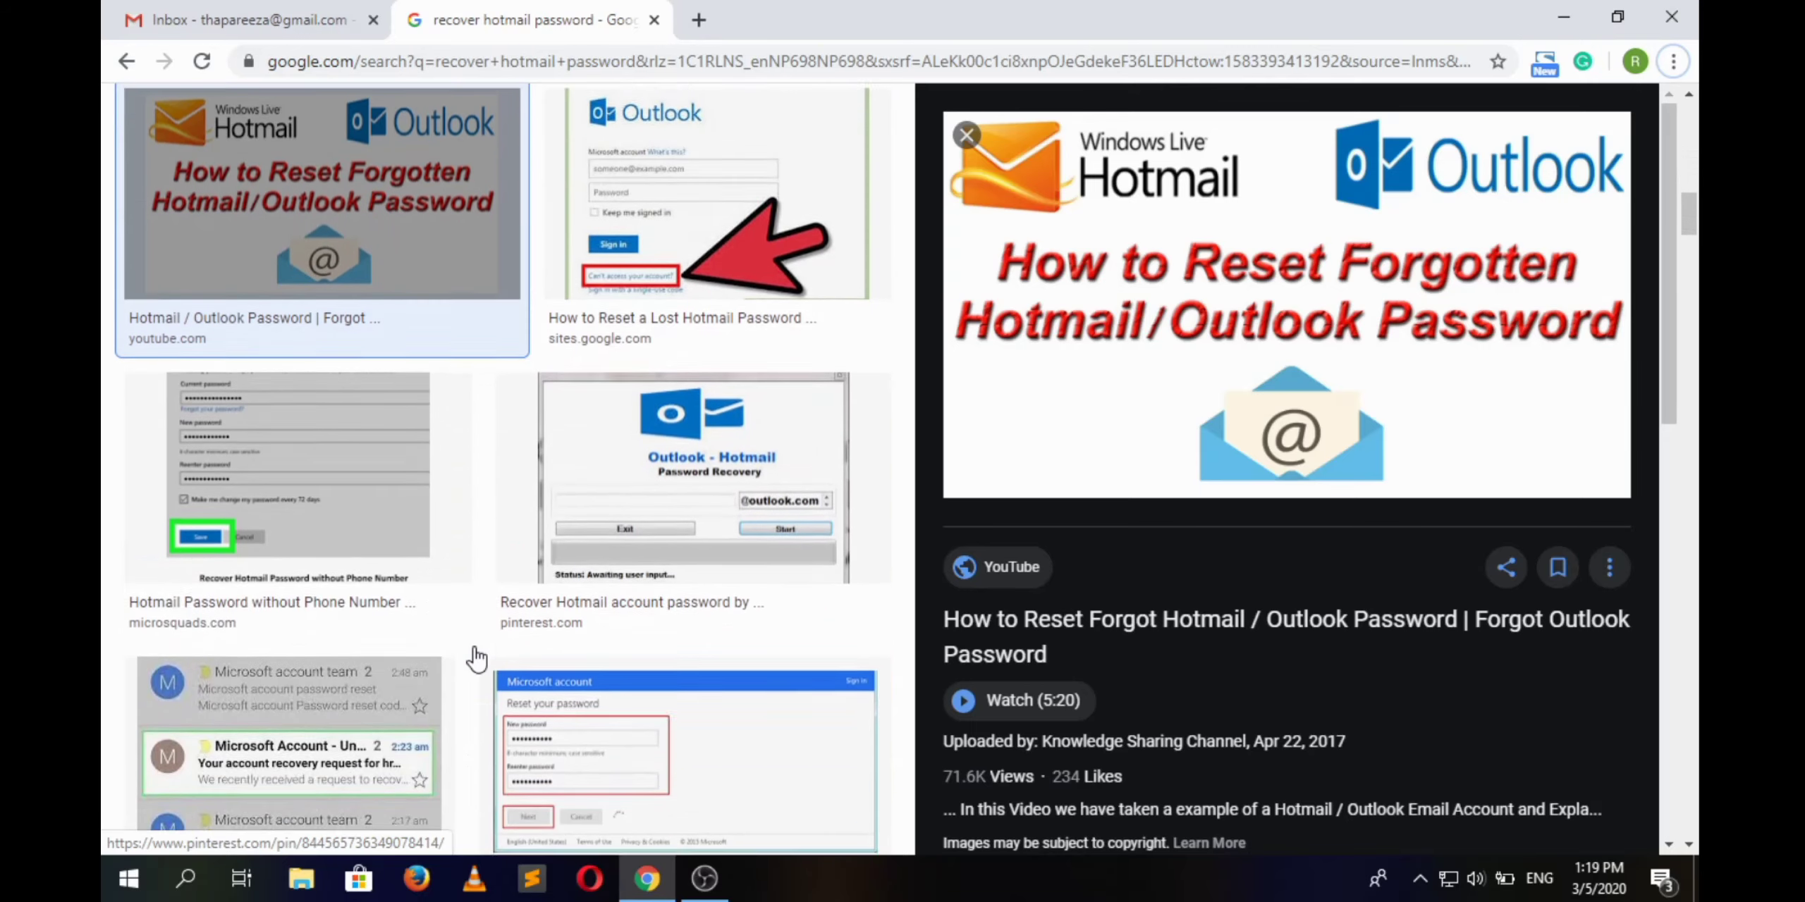
scroll(476, 659, "up", 2)
scroll(475, 659, "up", 1)
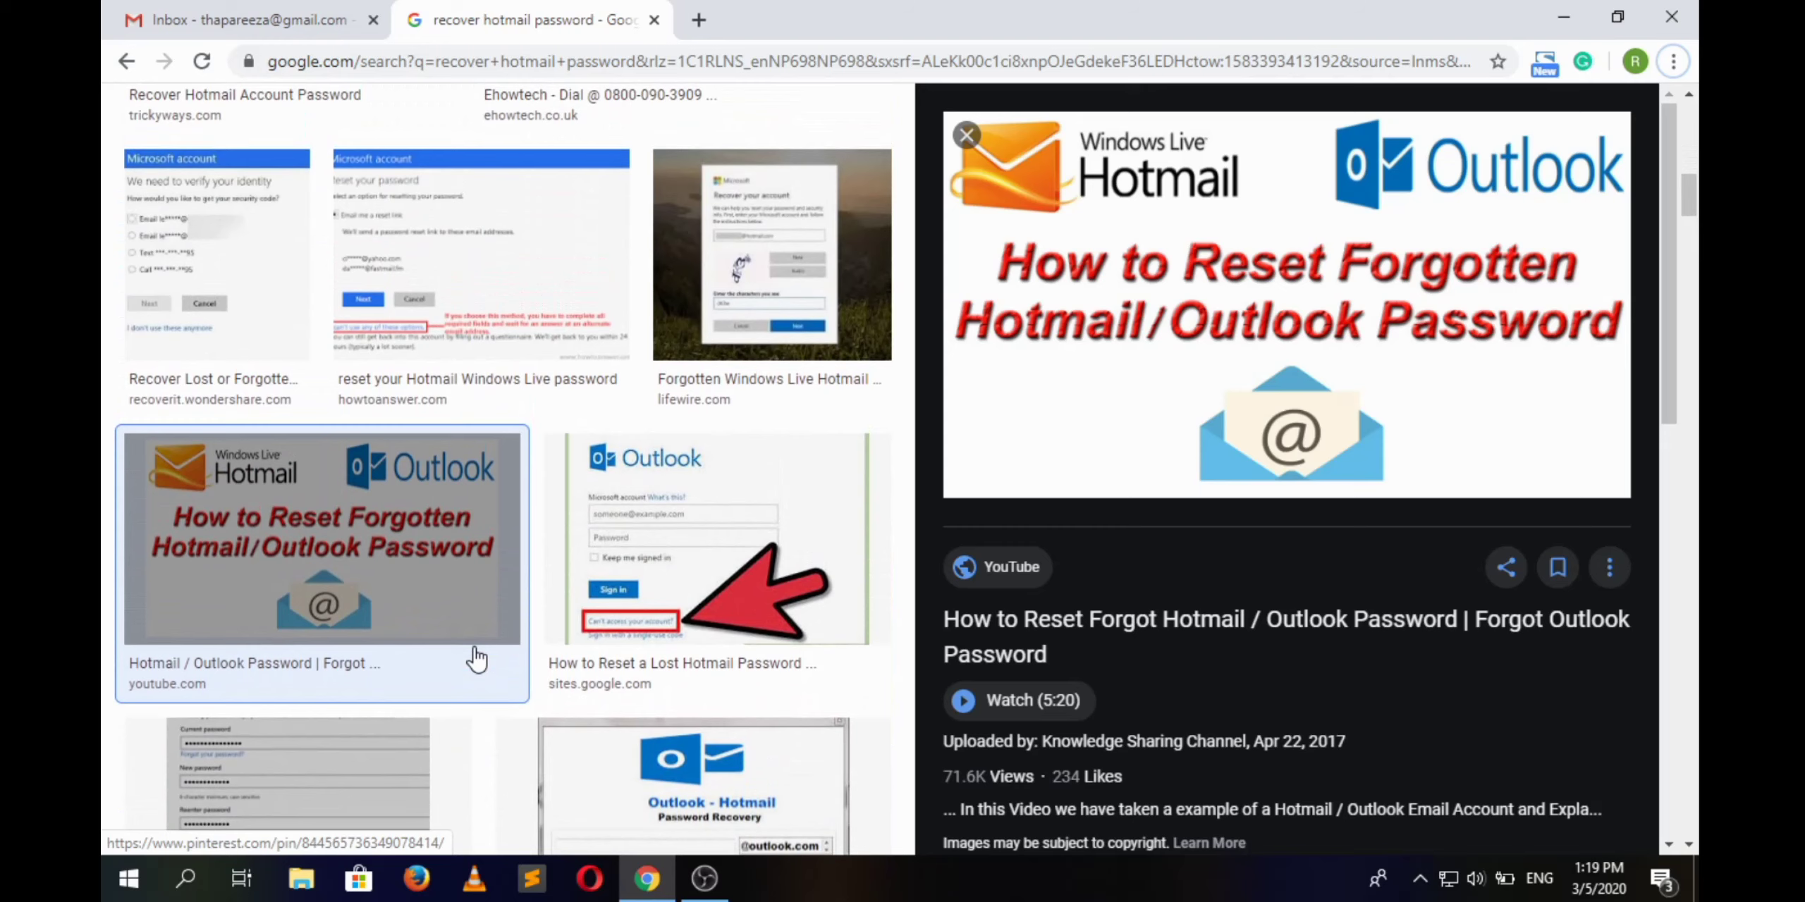
scroll(475, 659, "up", 5)
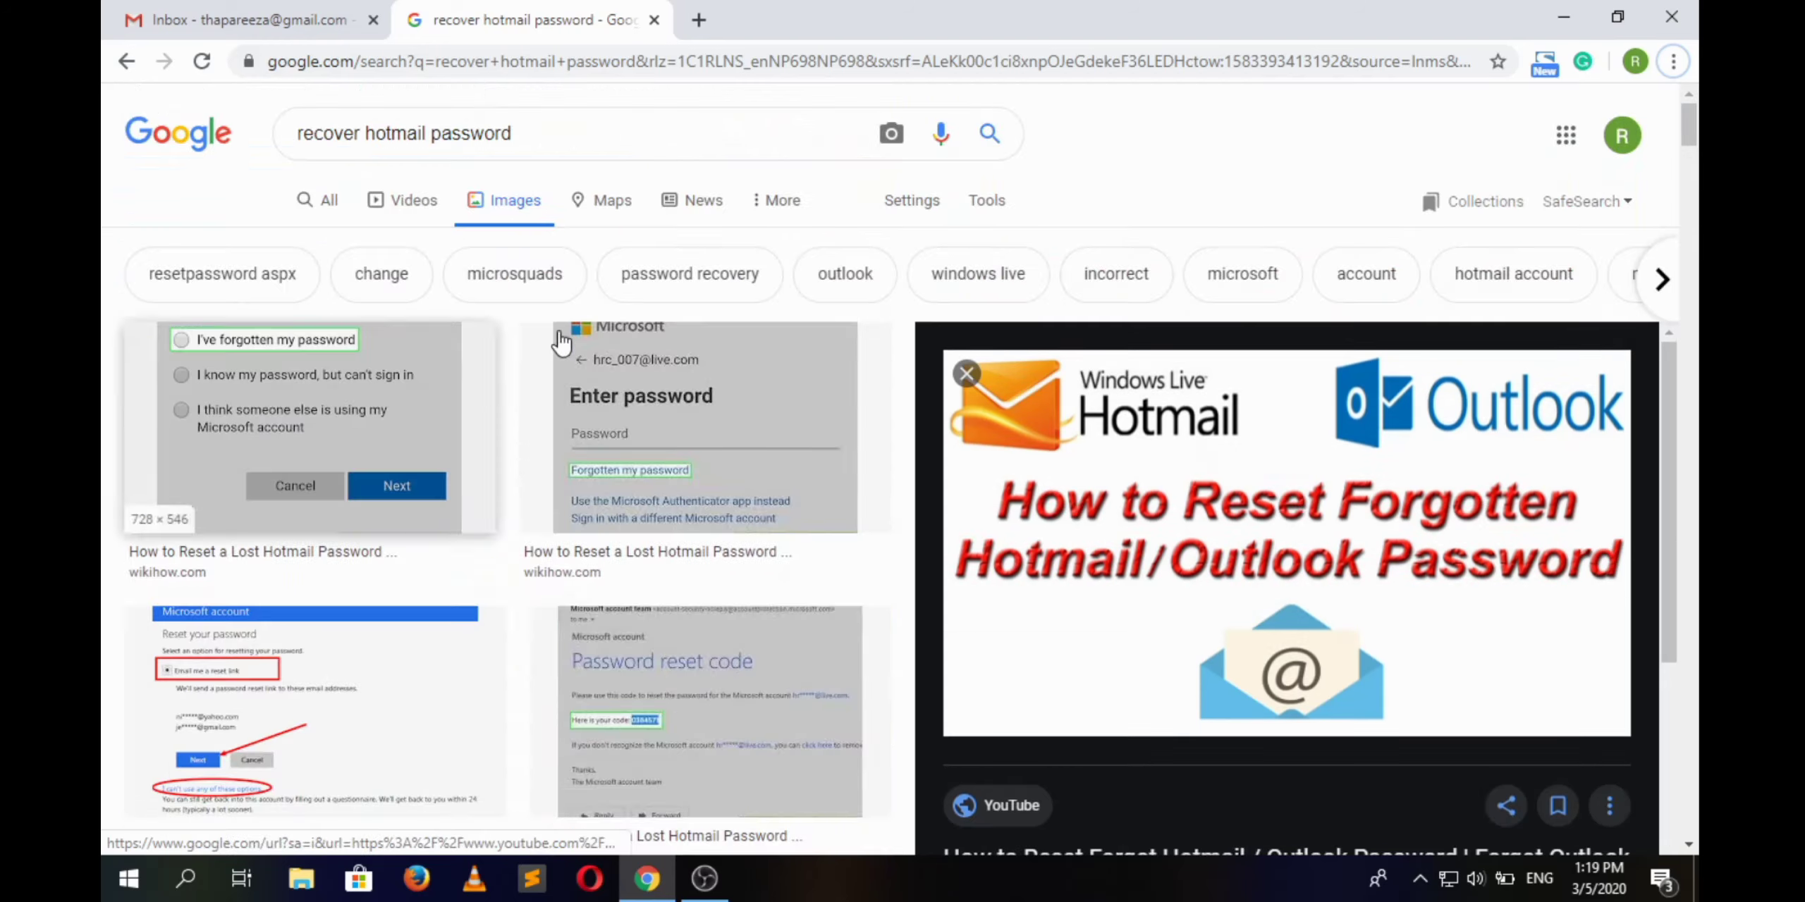
Step: Load hotmail.com in a new browser tab, landing on the Outlook home page
left_click(706, 28)
type("www.")
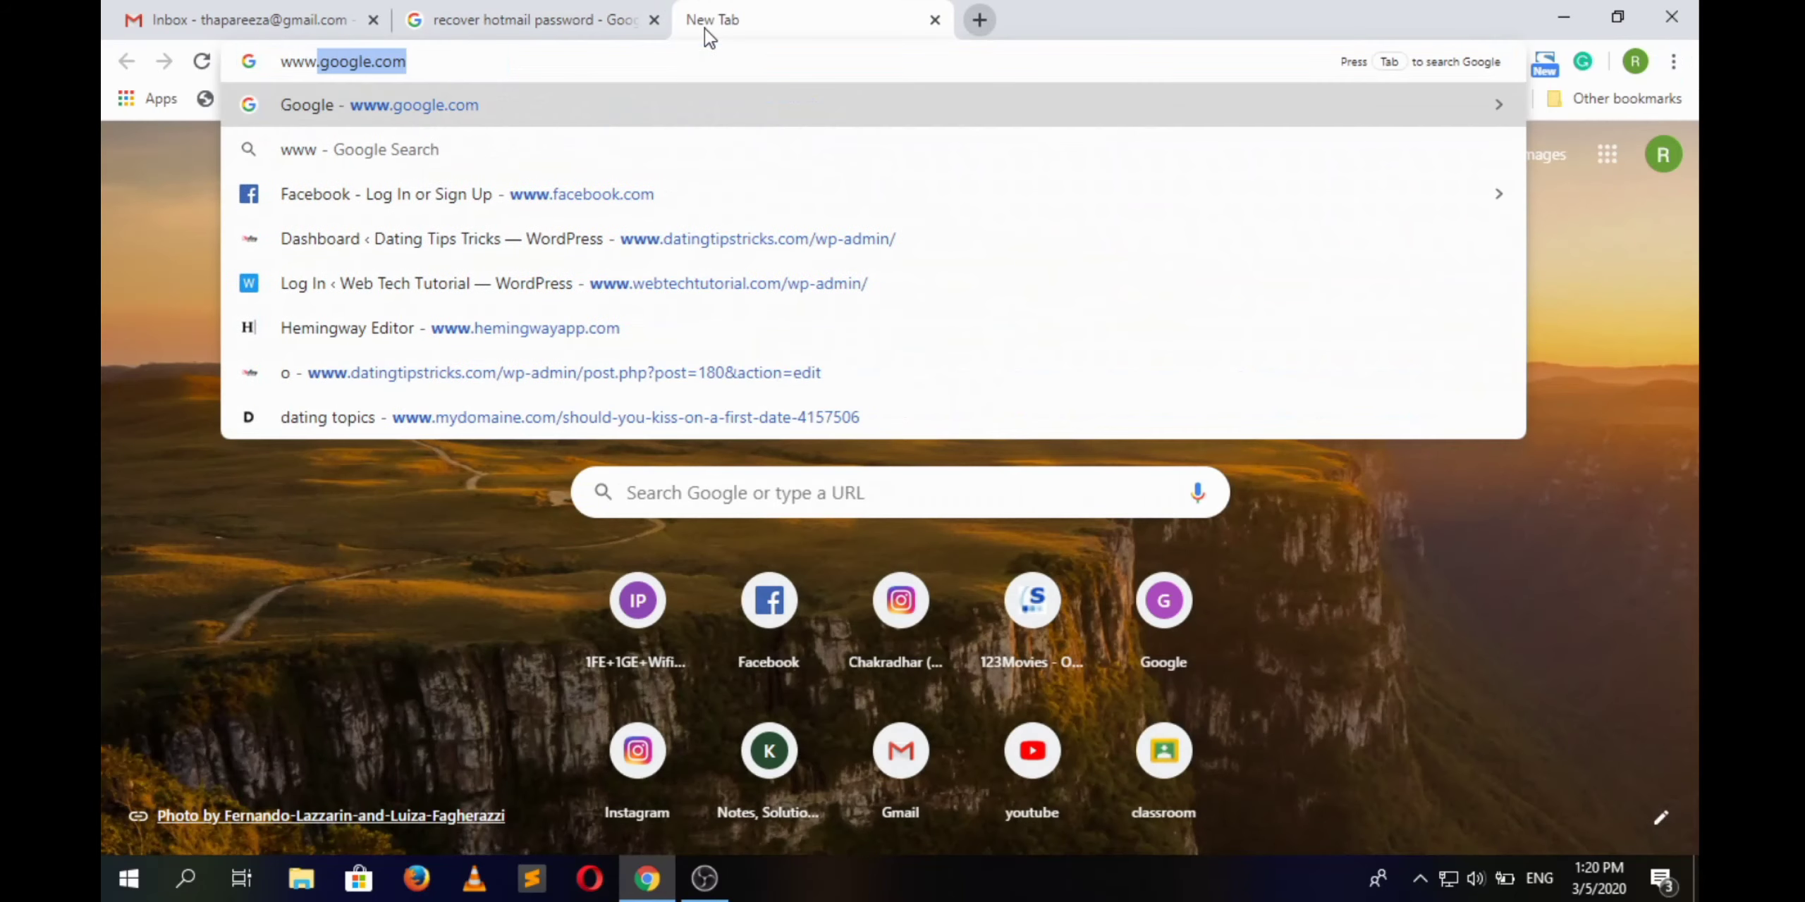
type("hot")
key("Return")
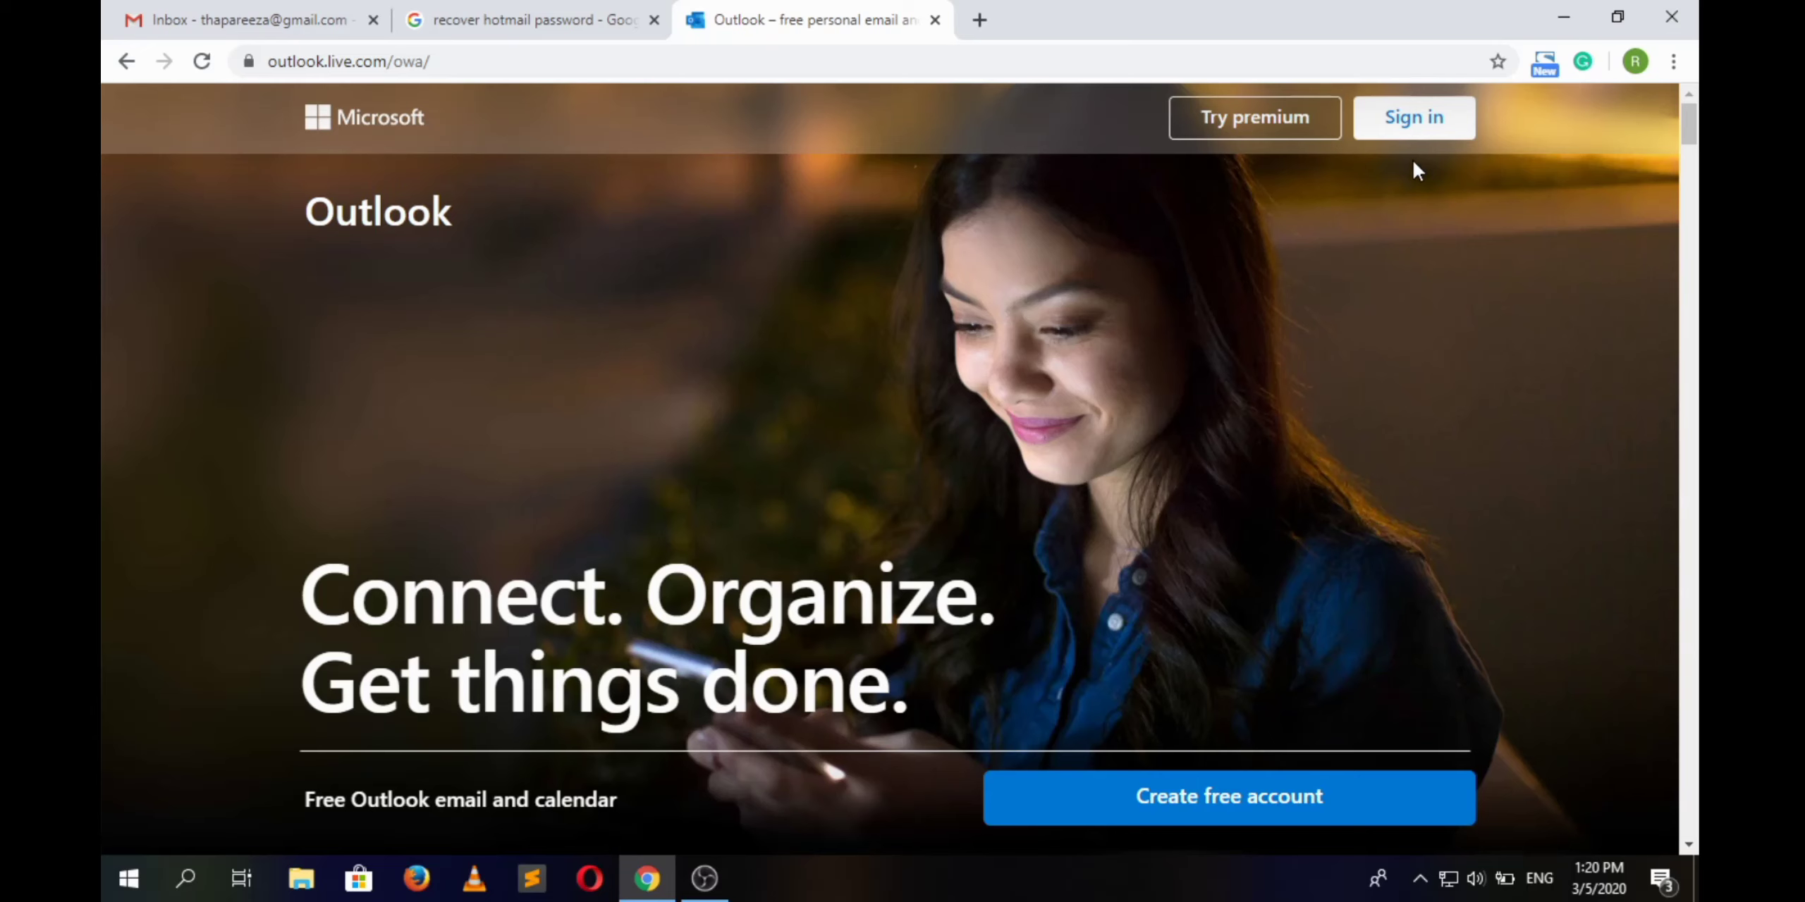
Step: Sign in with the Hotmail address and continue to the password step
left_click(1414, 117)
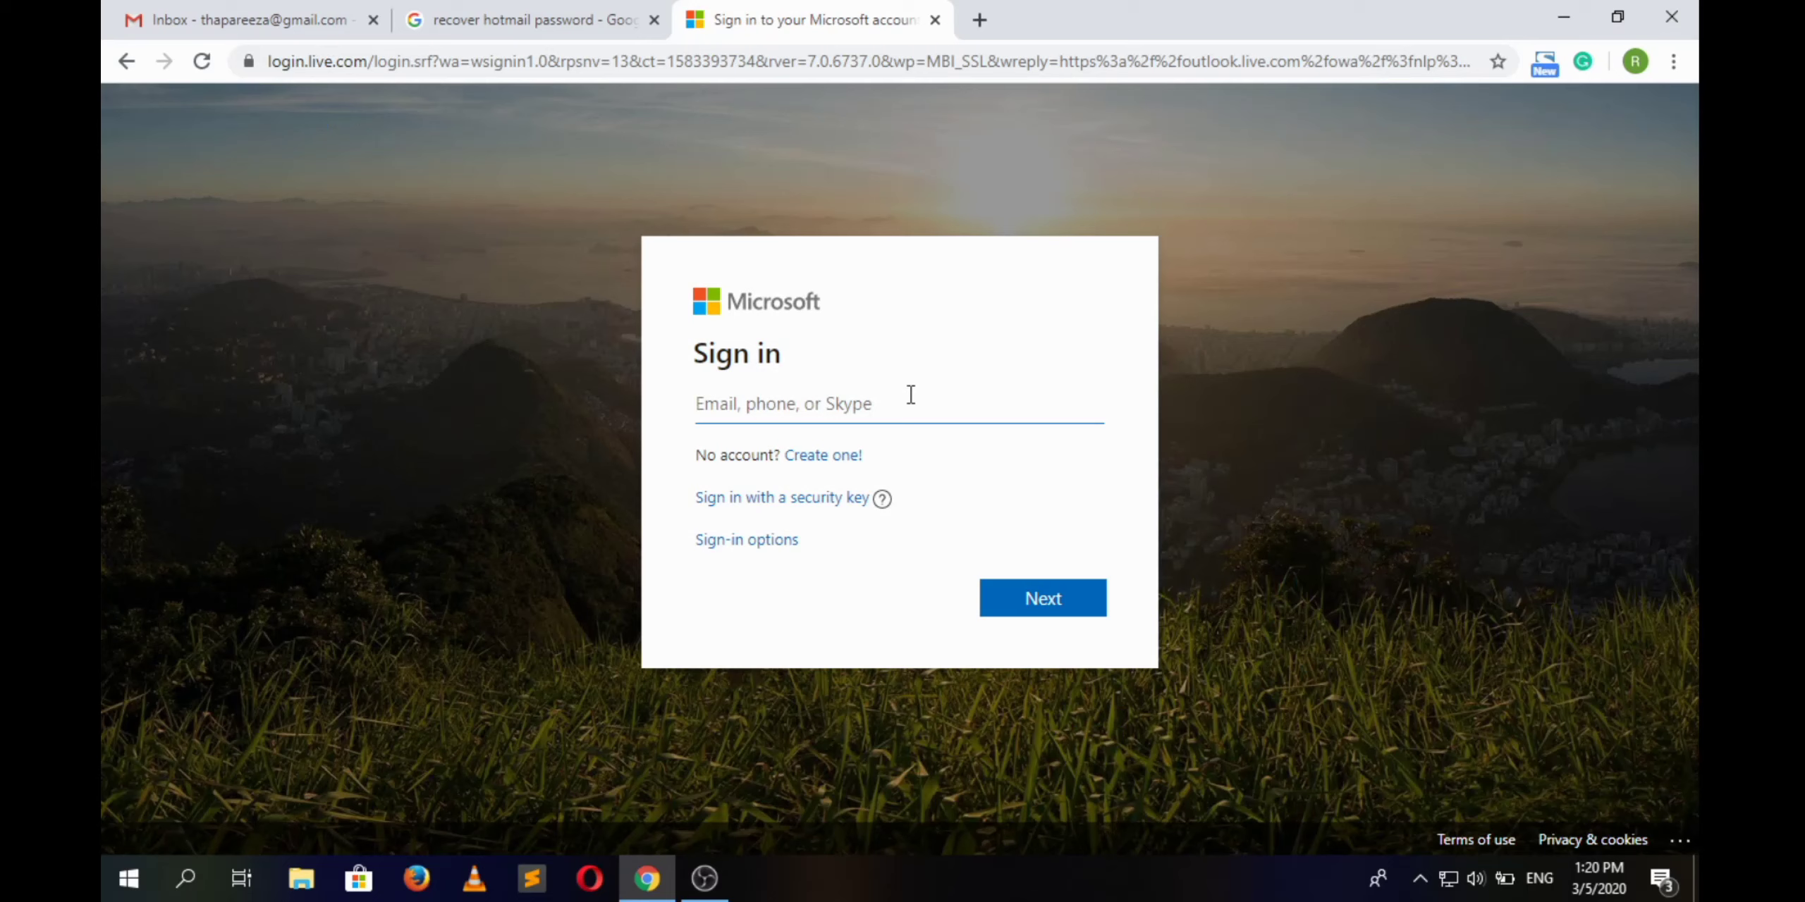
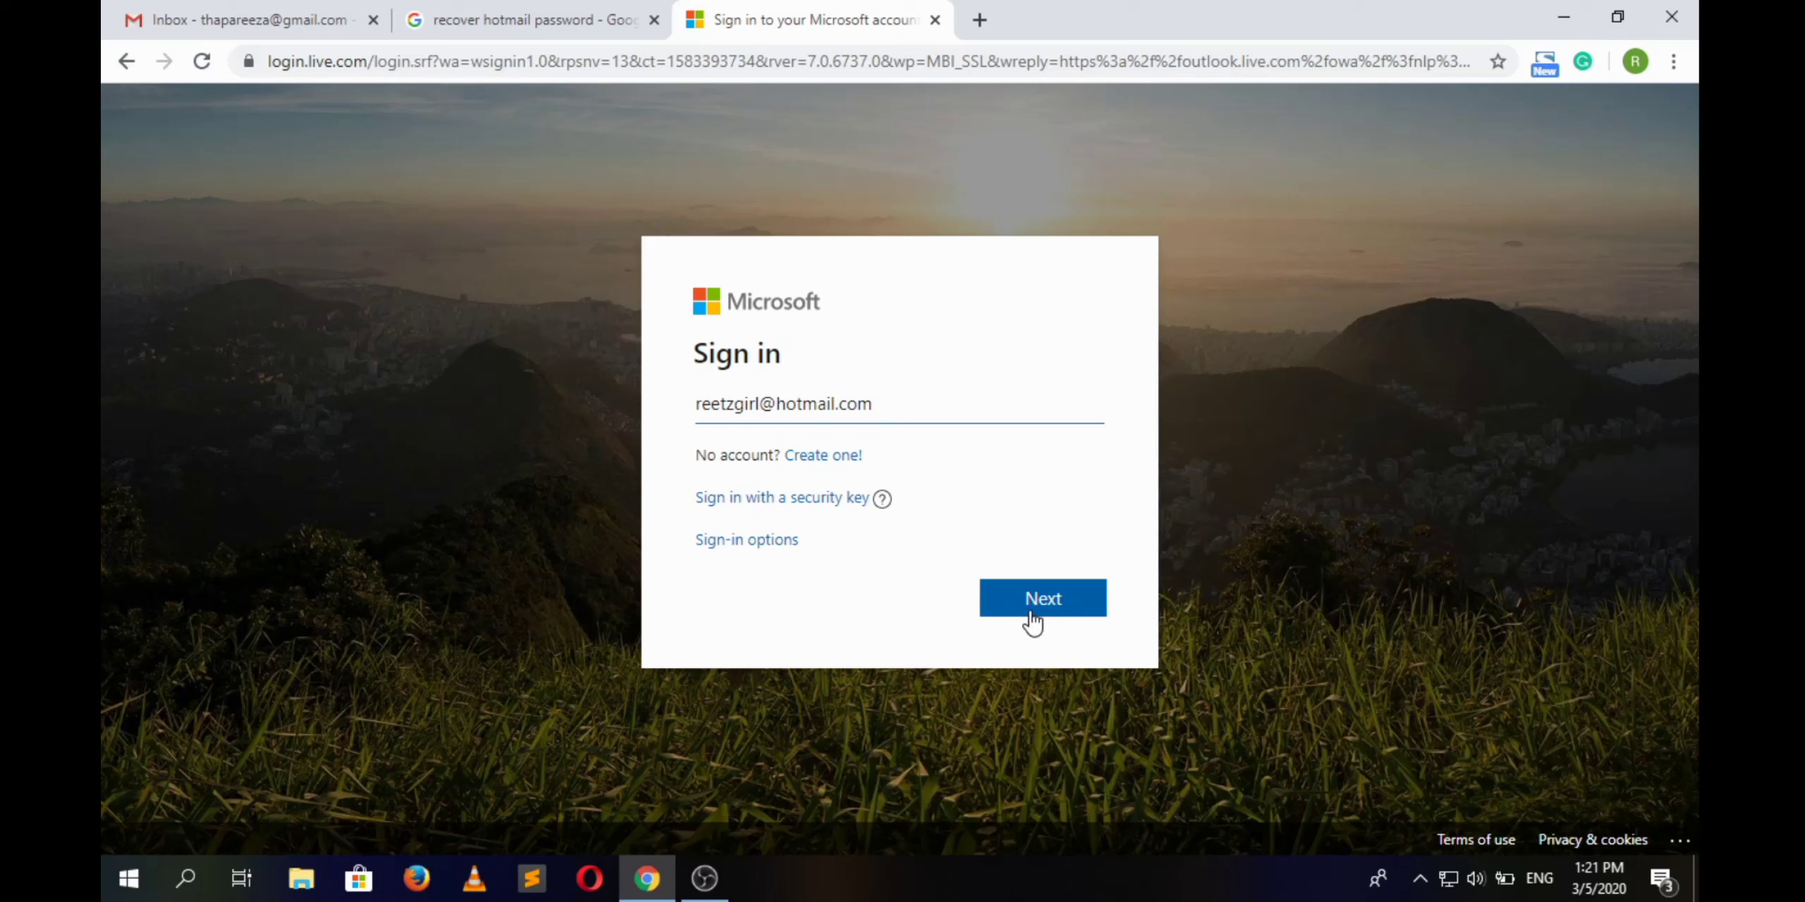
left_click(1016, 609)
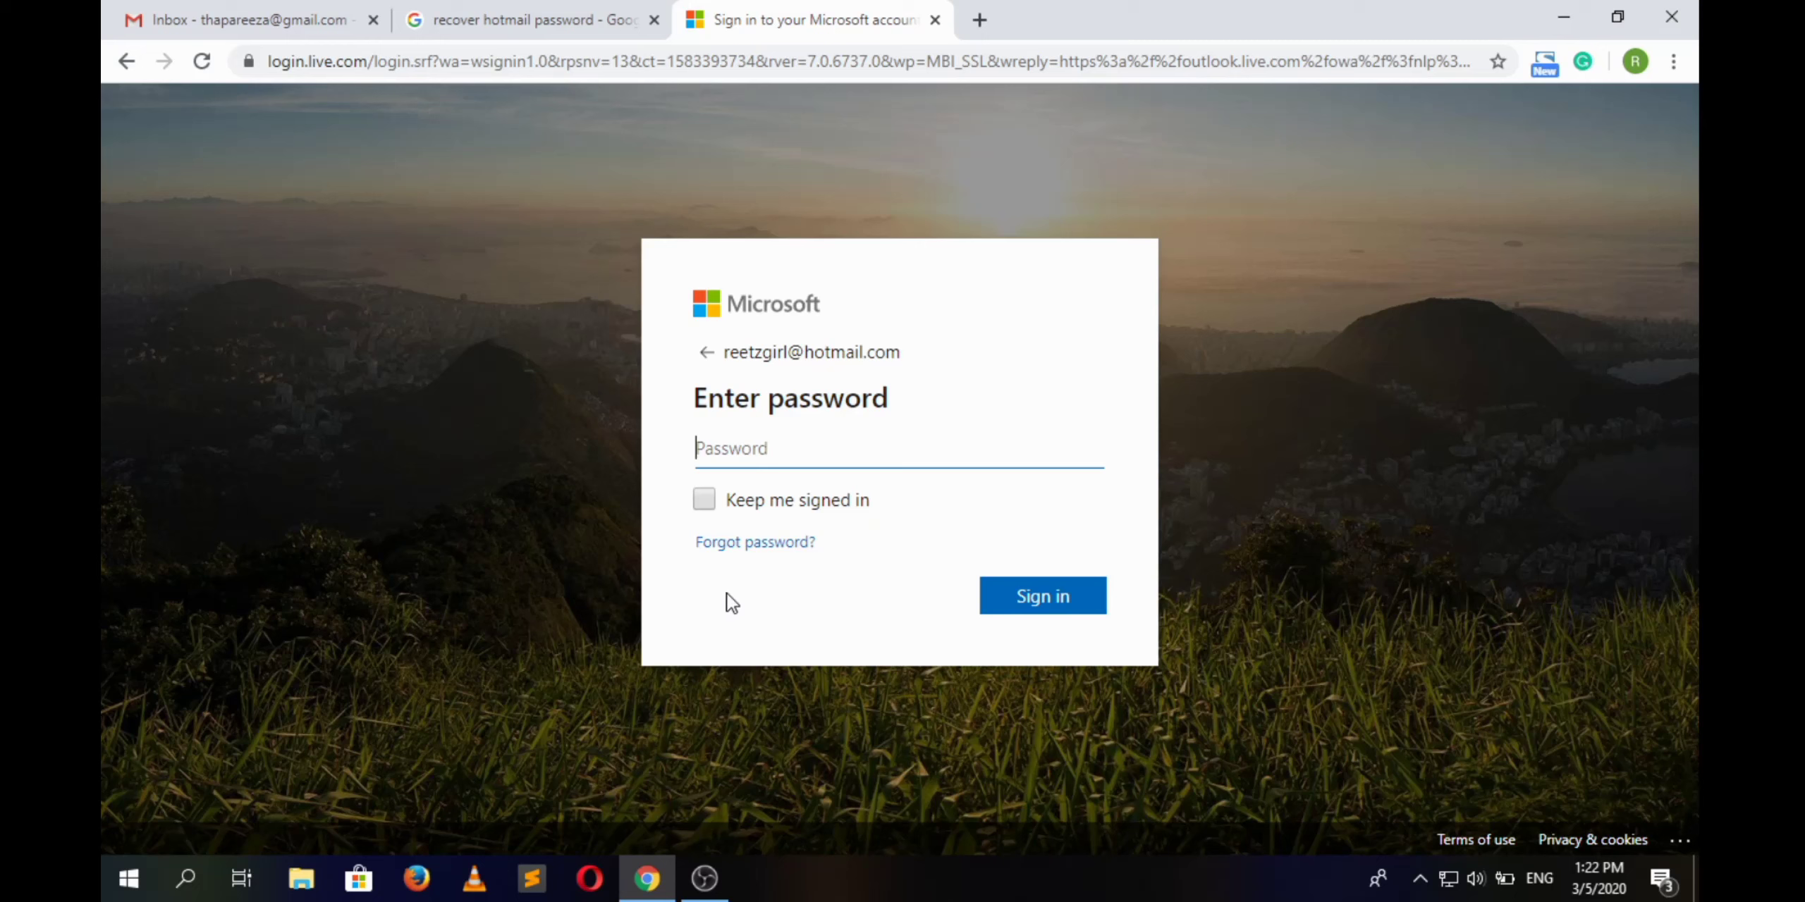
Step: Start Forgot password recovery, give a contact email and the captcha, and request a code
left_click(750, 545)
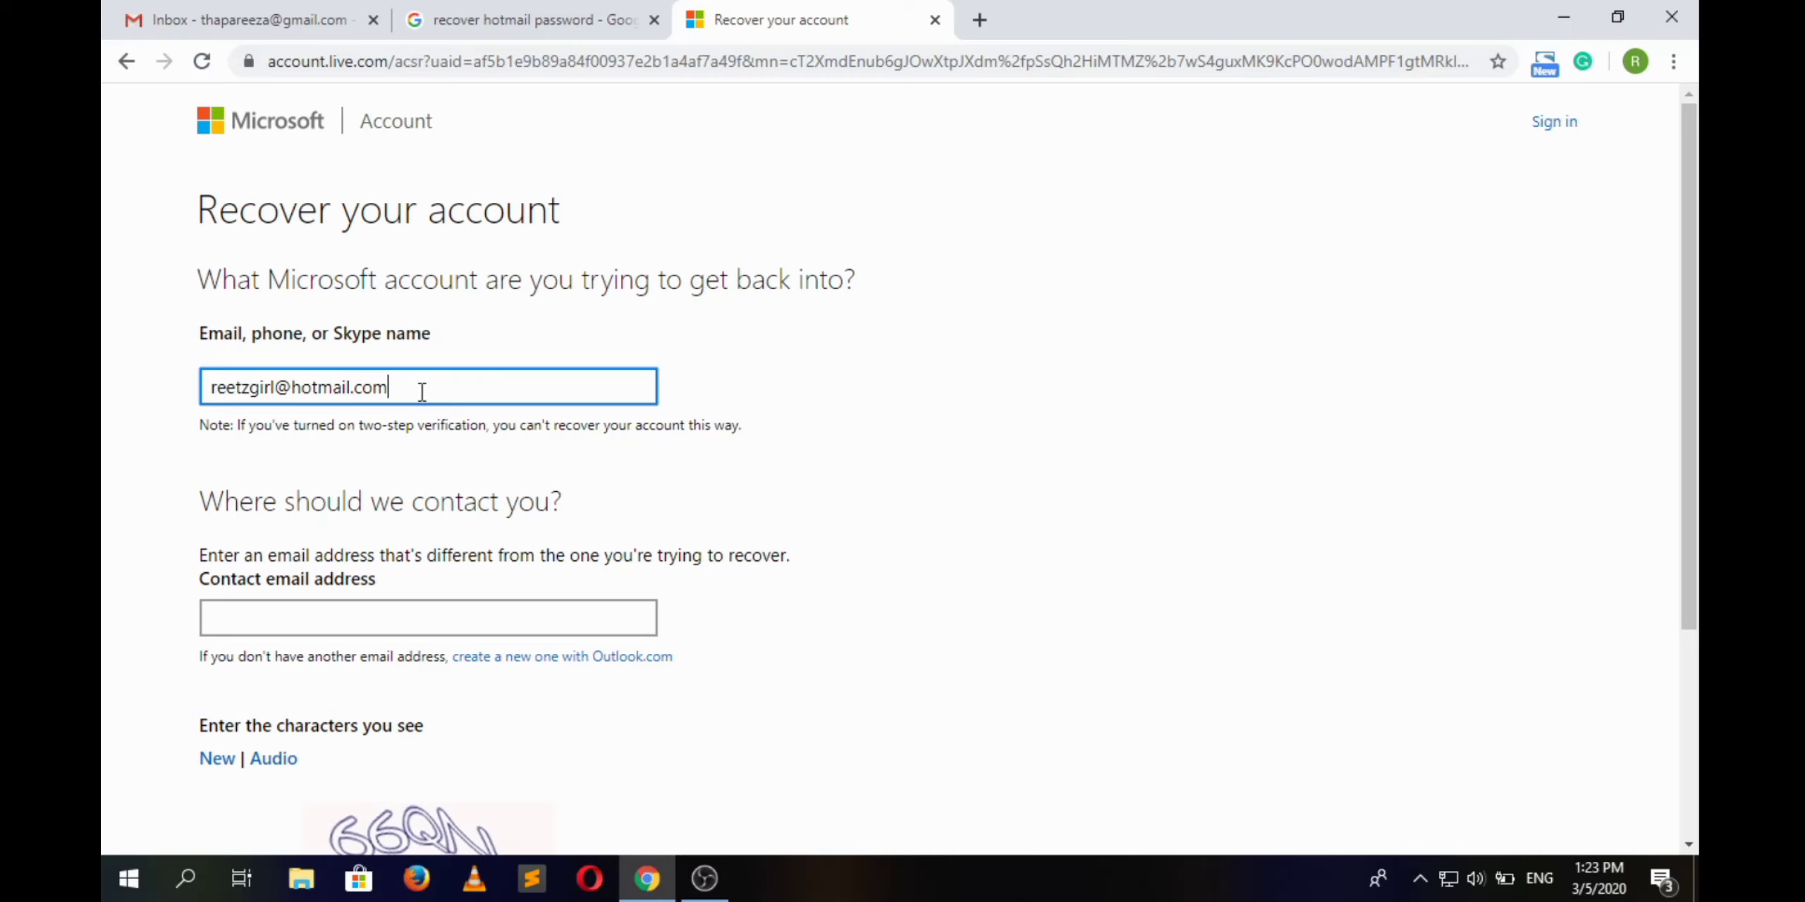
scroll(532, 506, "down", 1)
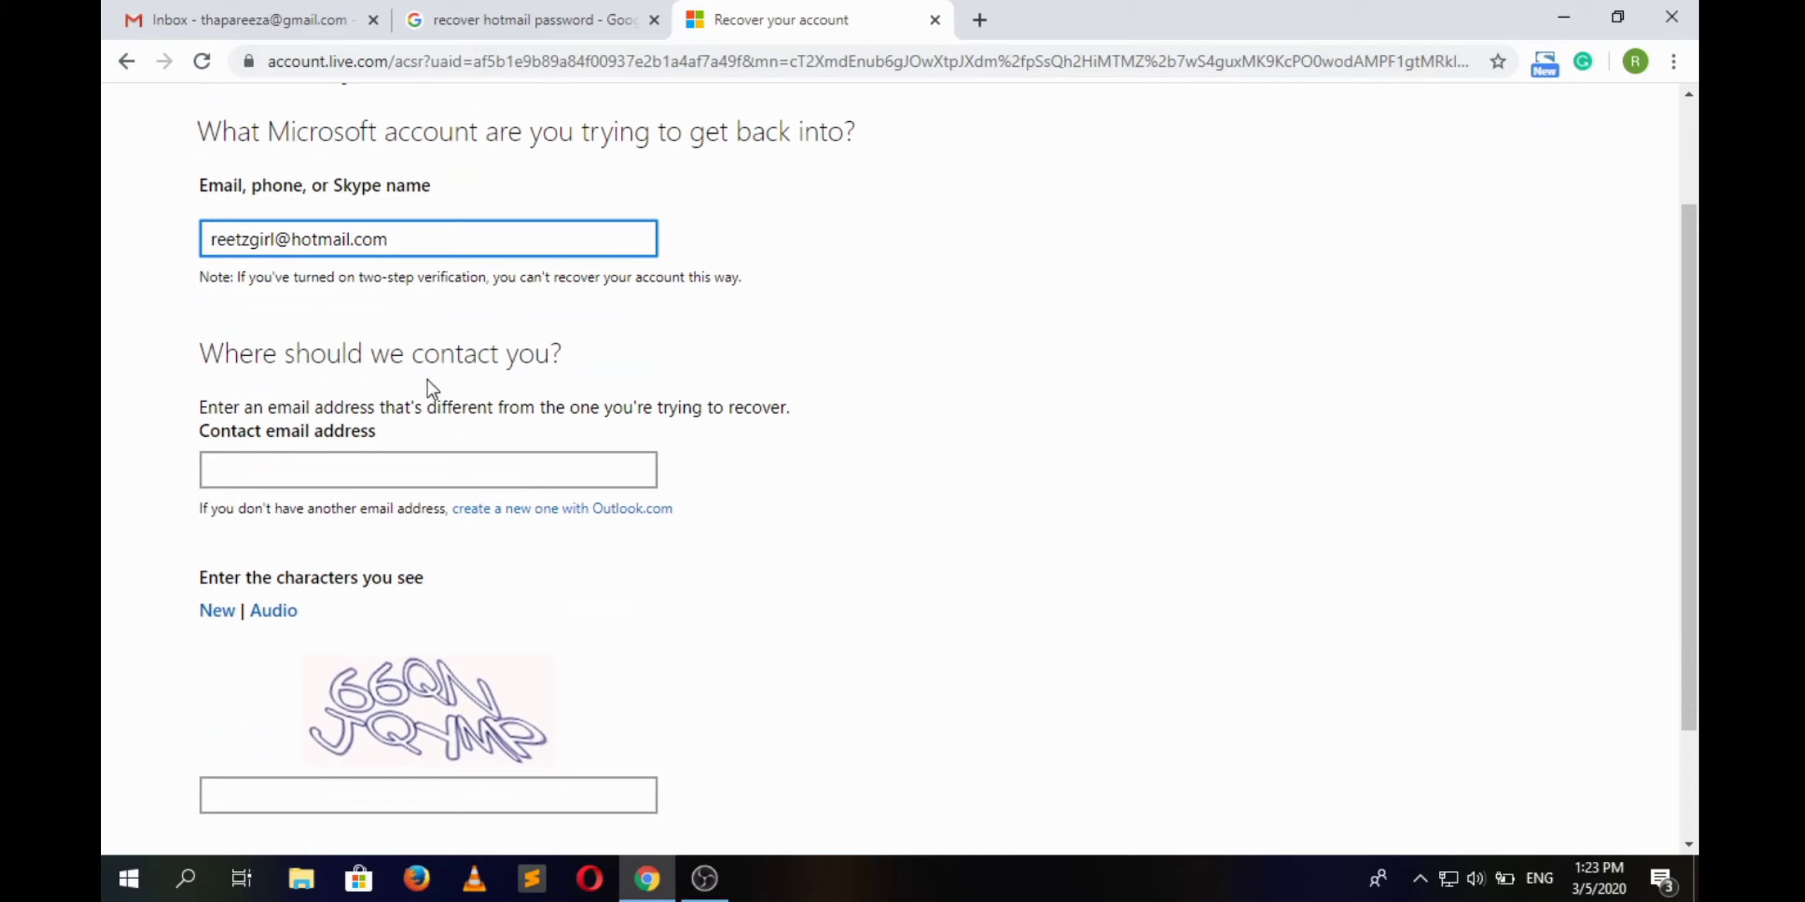
left_click(402, 470)
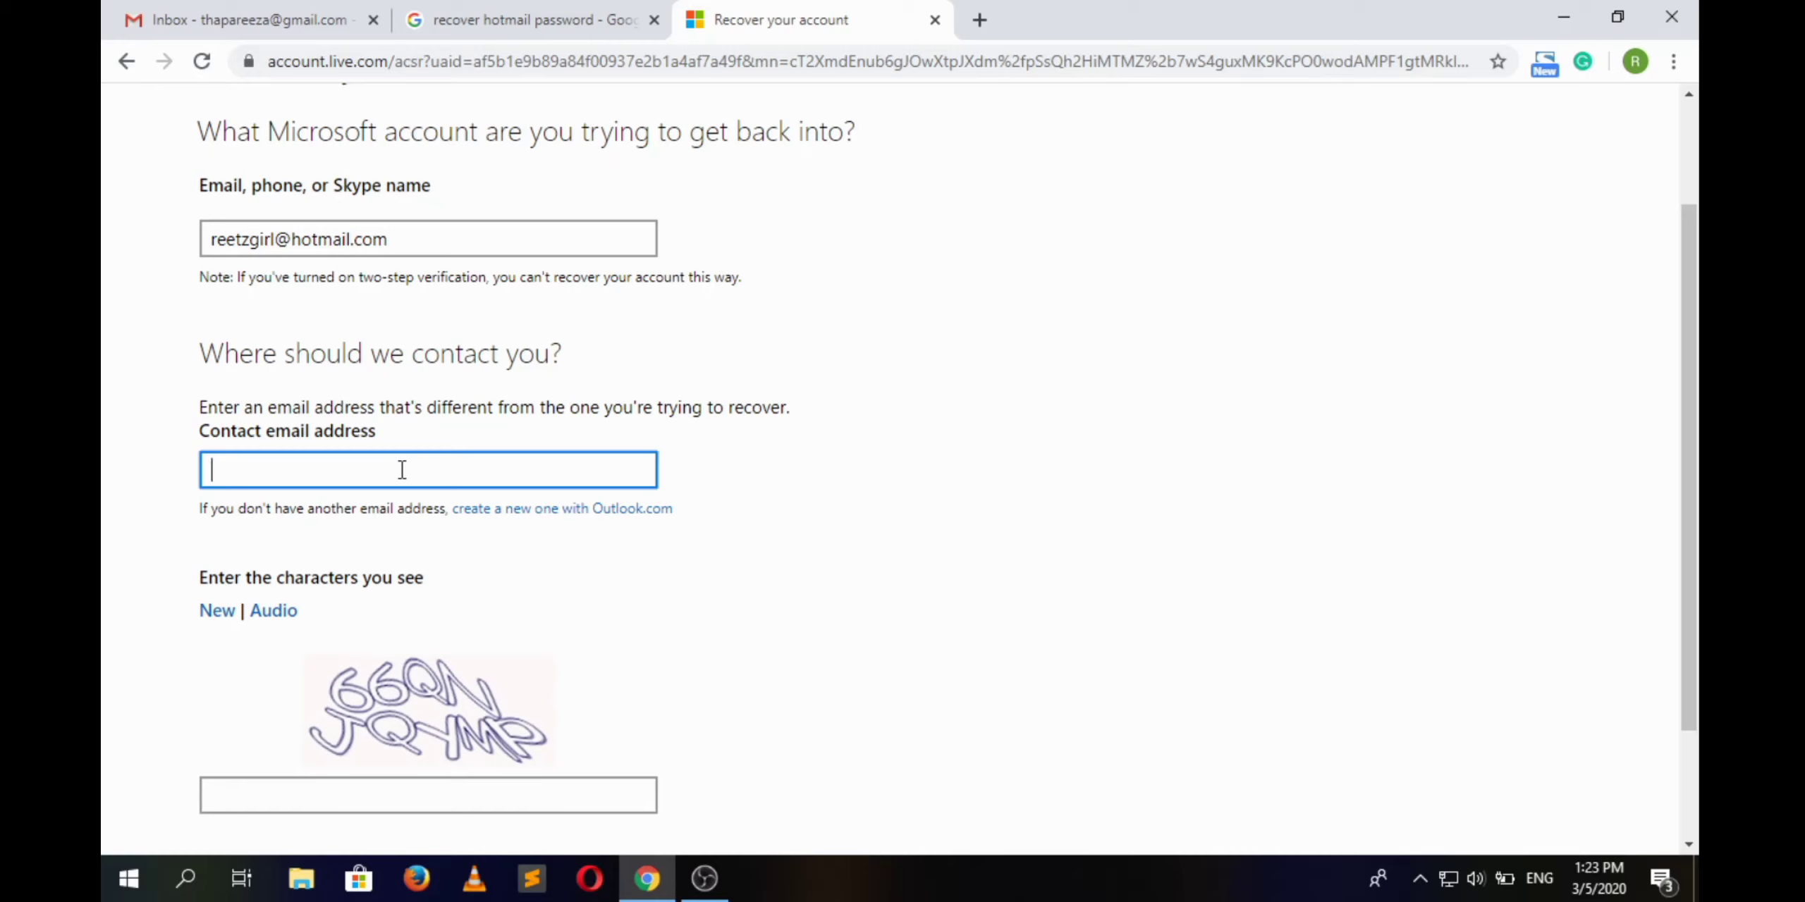
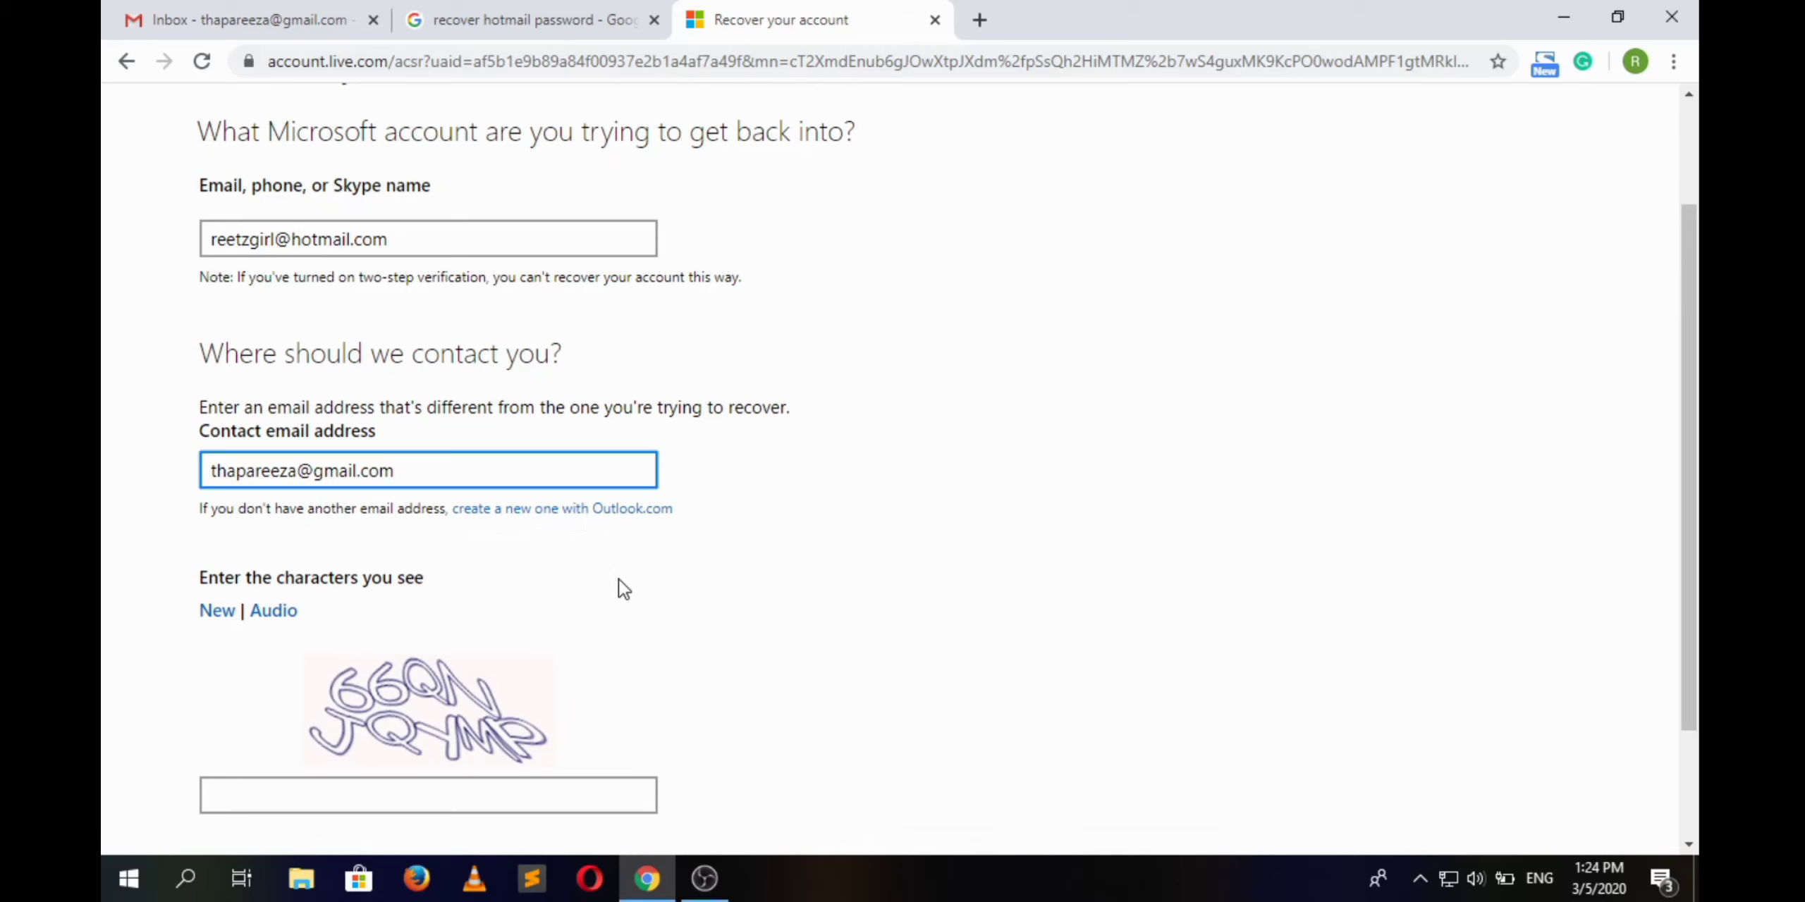
scroll(621, 572, "down", 1)
left_click(534, 639)
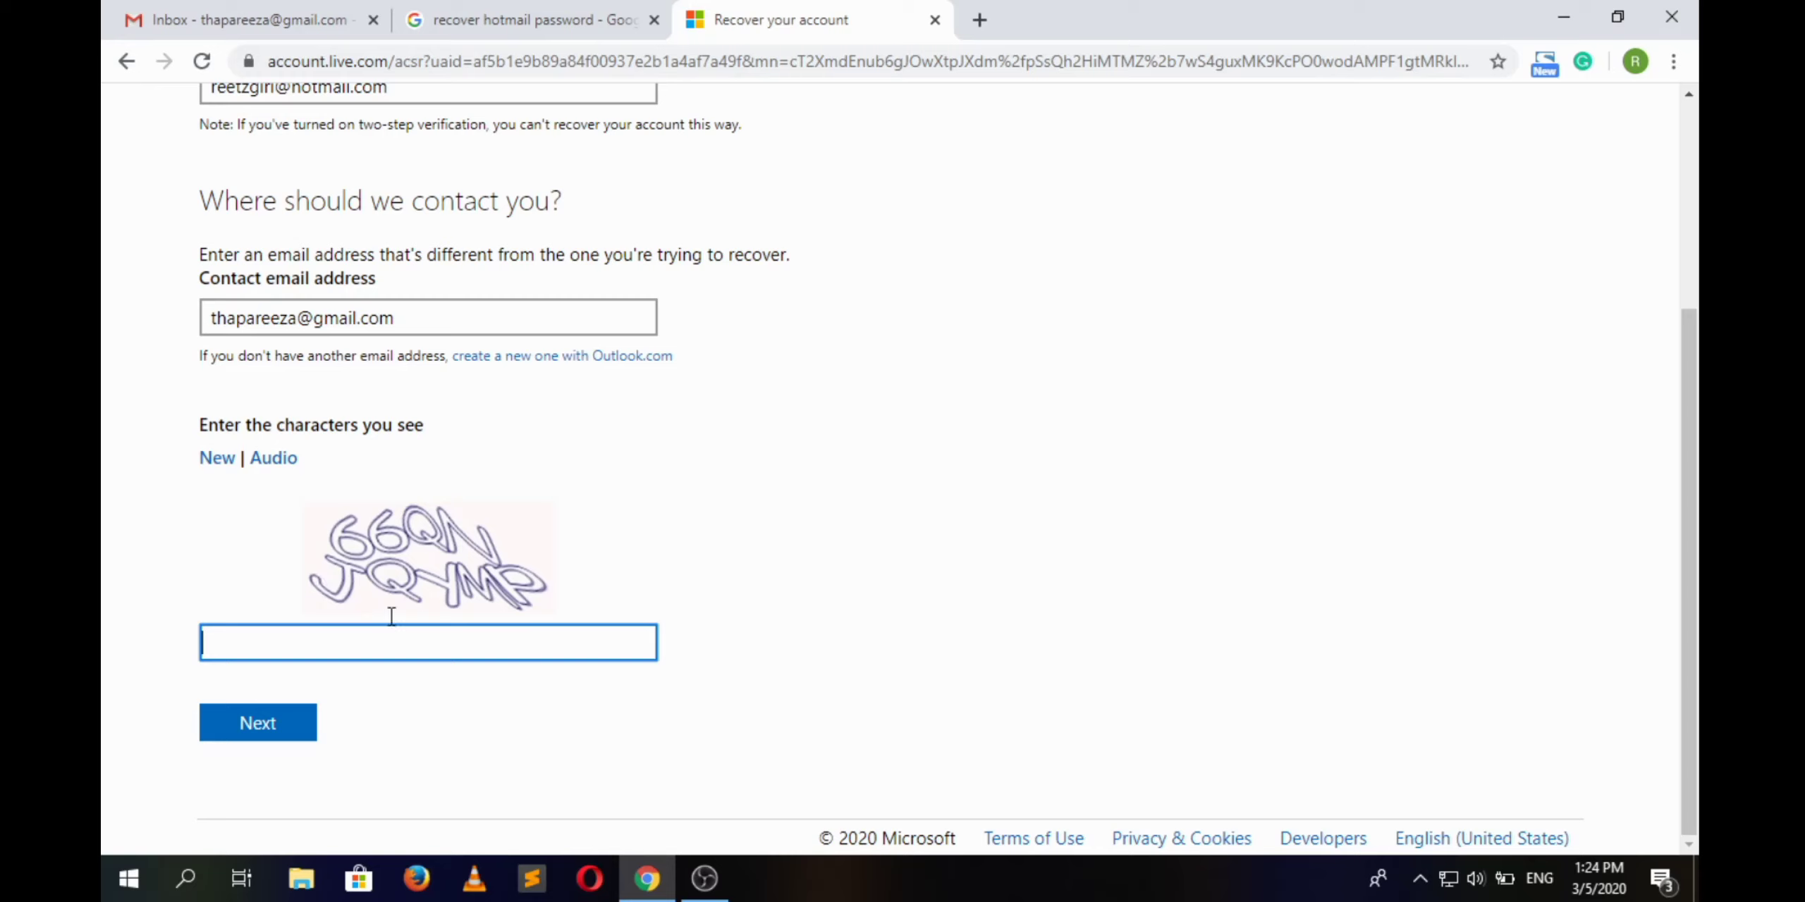
type("66QN")
type("J")
type("Q")
type("yM")
type("P")
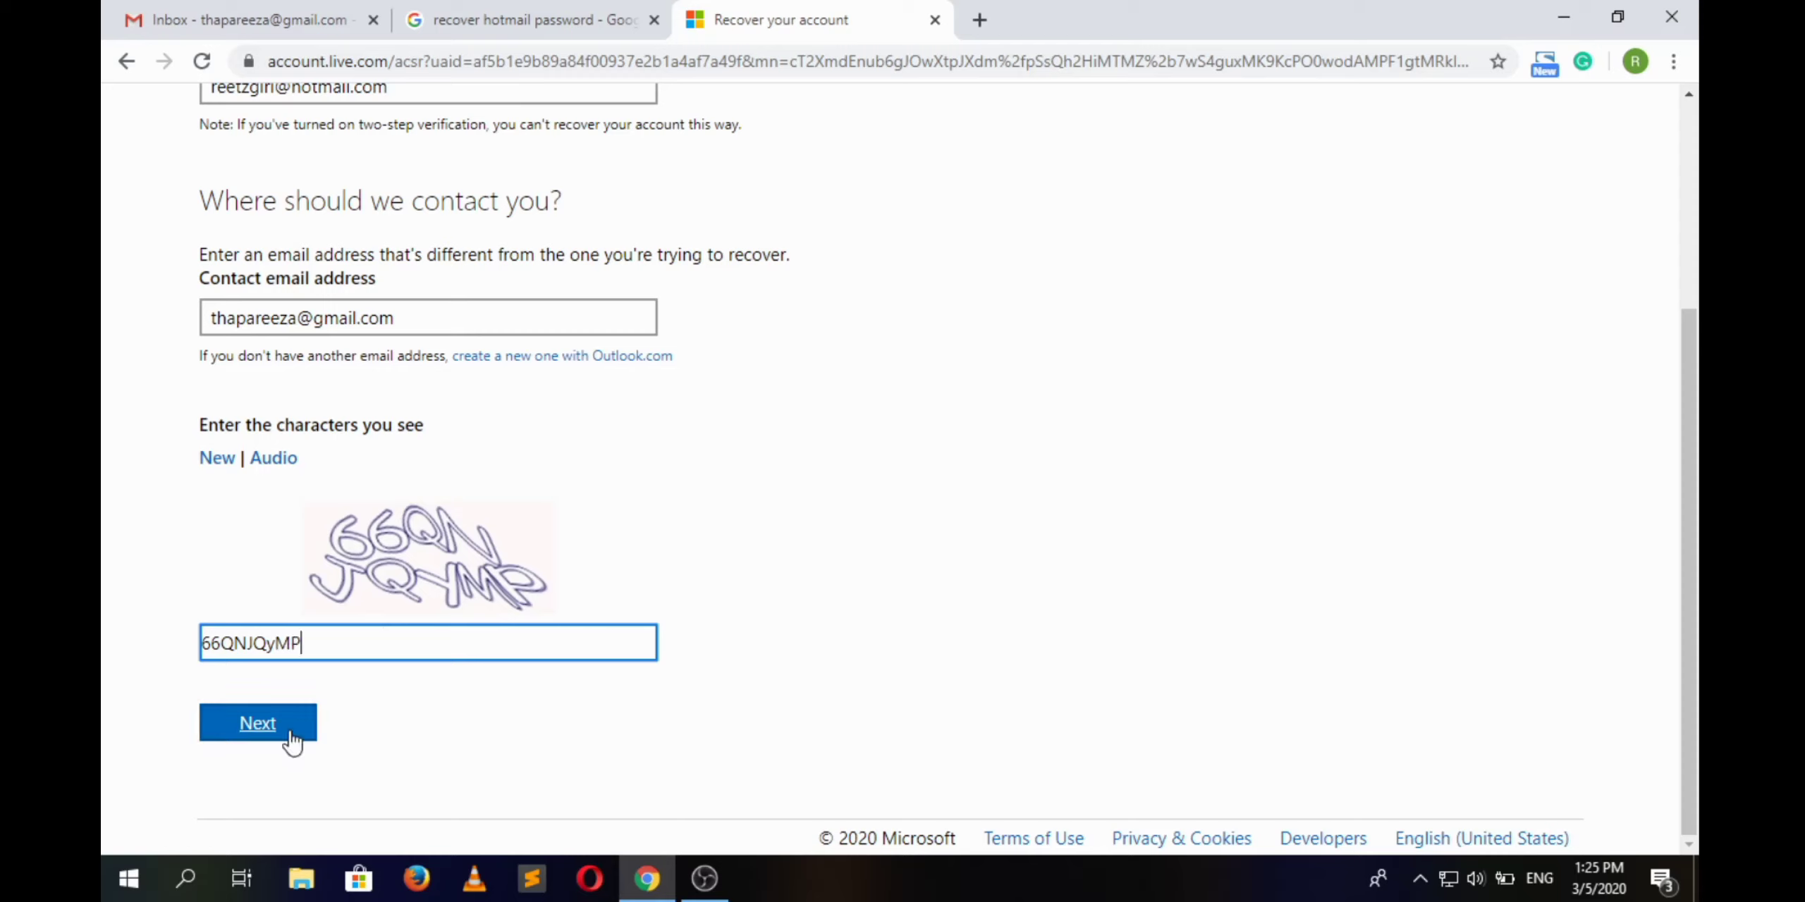
left_click(291, 740)
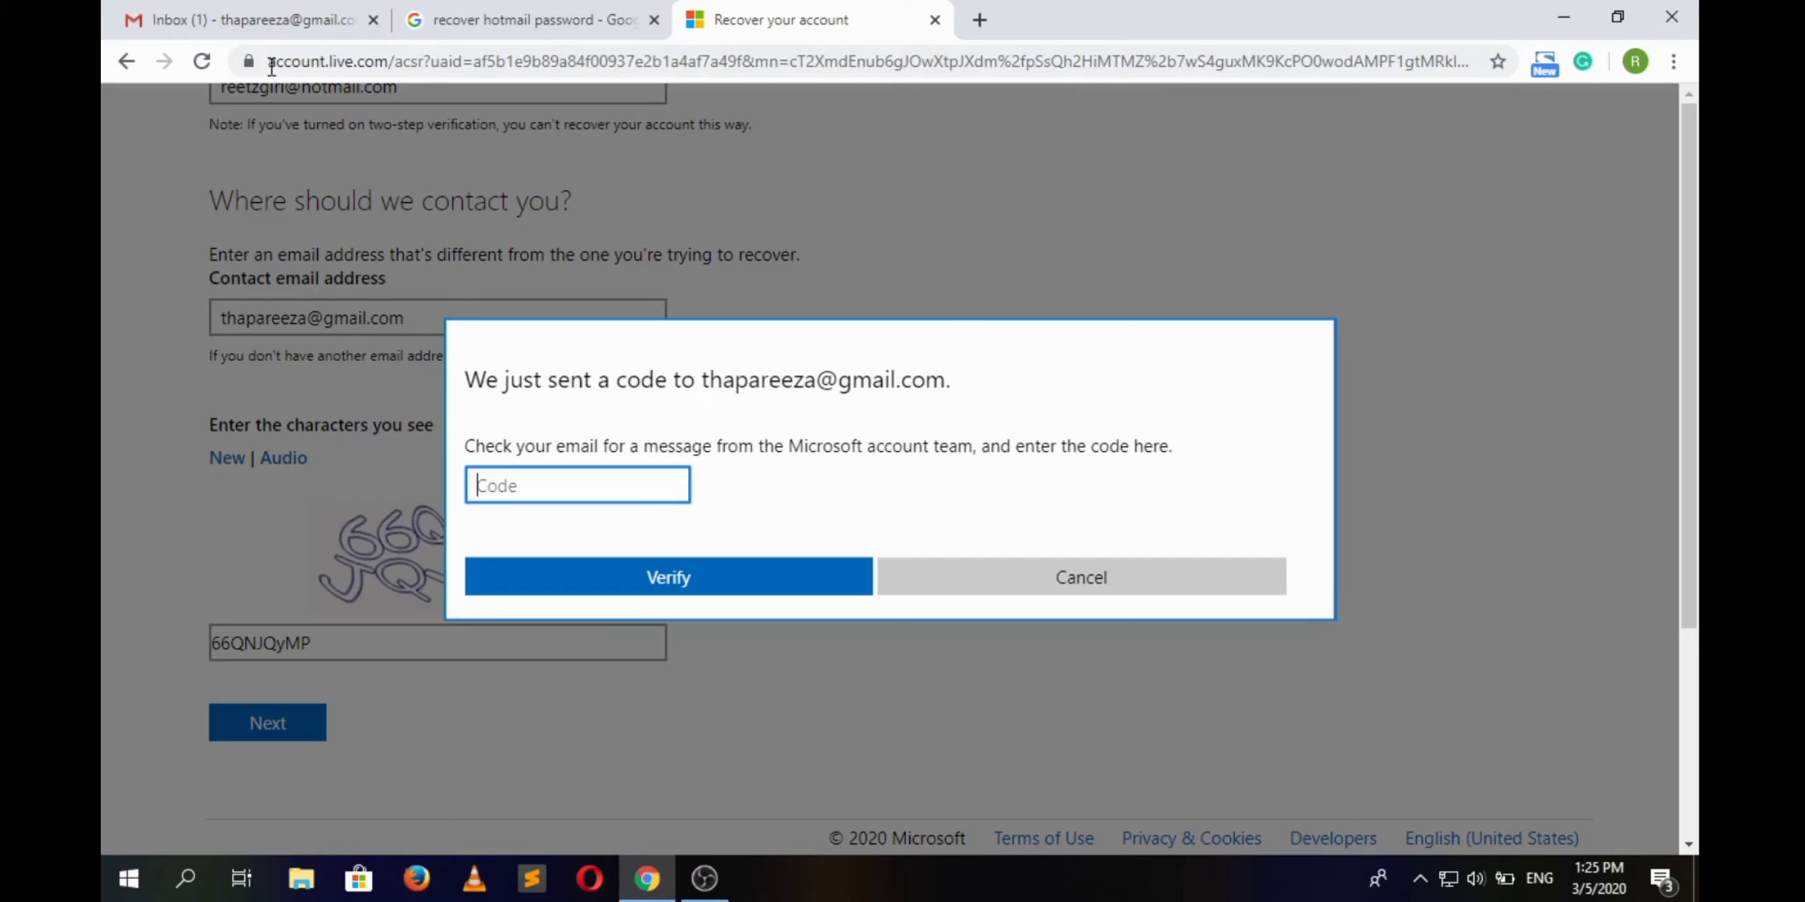
left_click(301, 24)
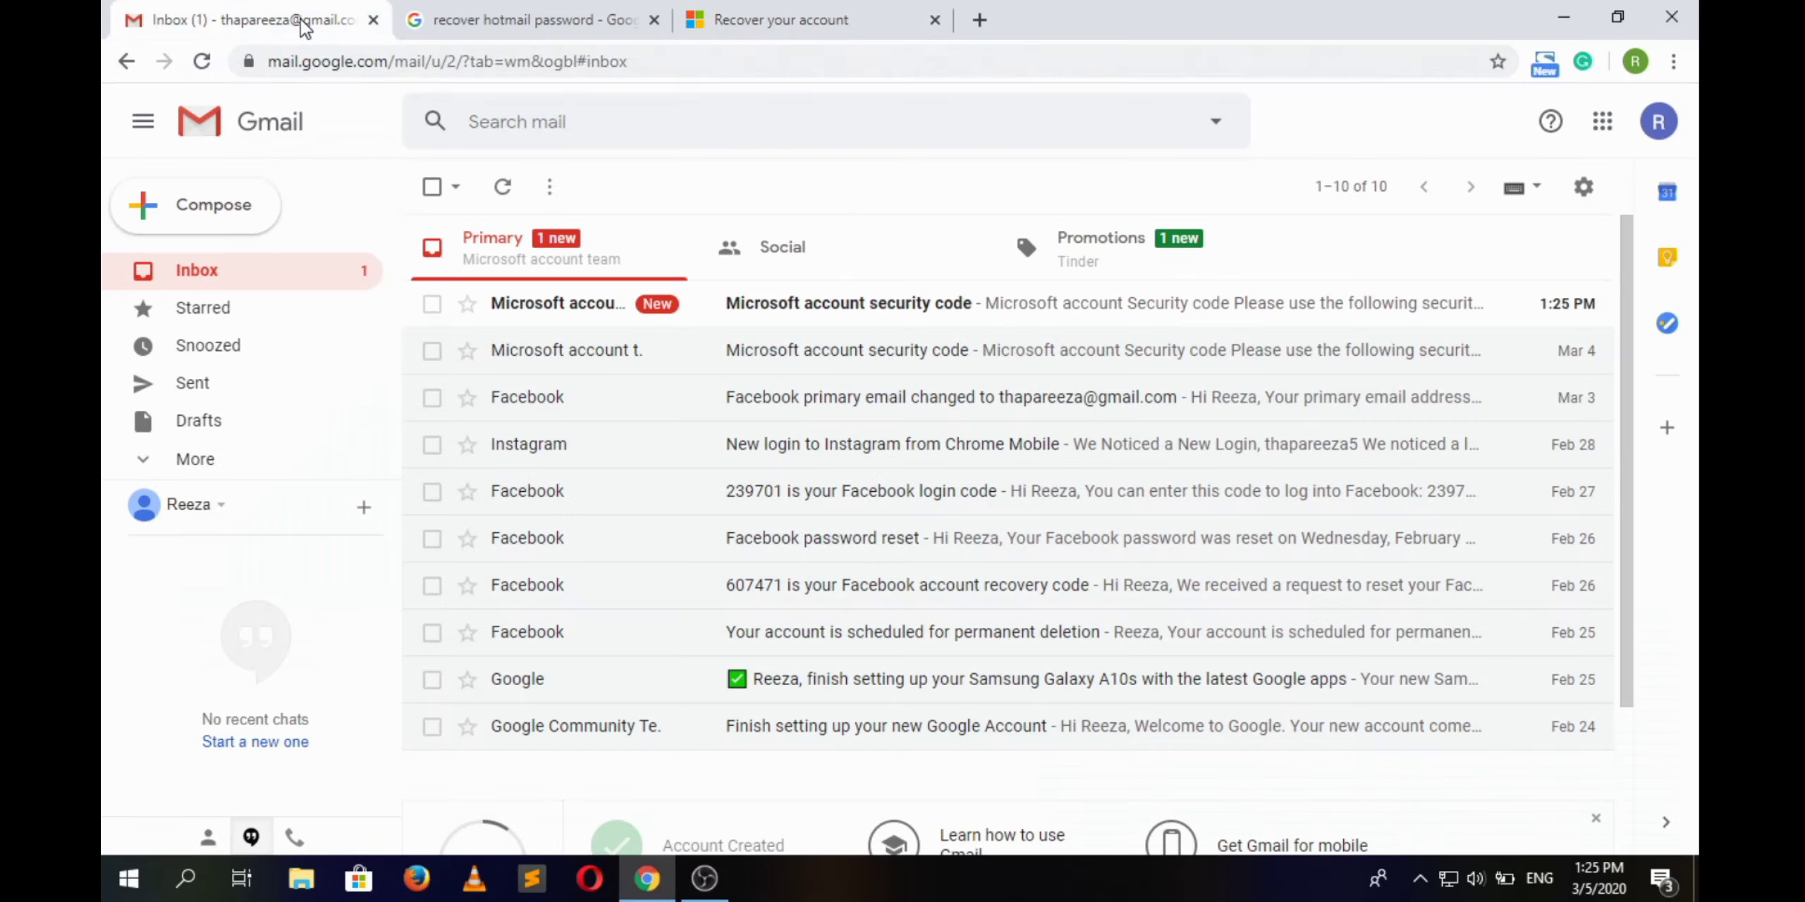
left_click(567, 321)
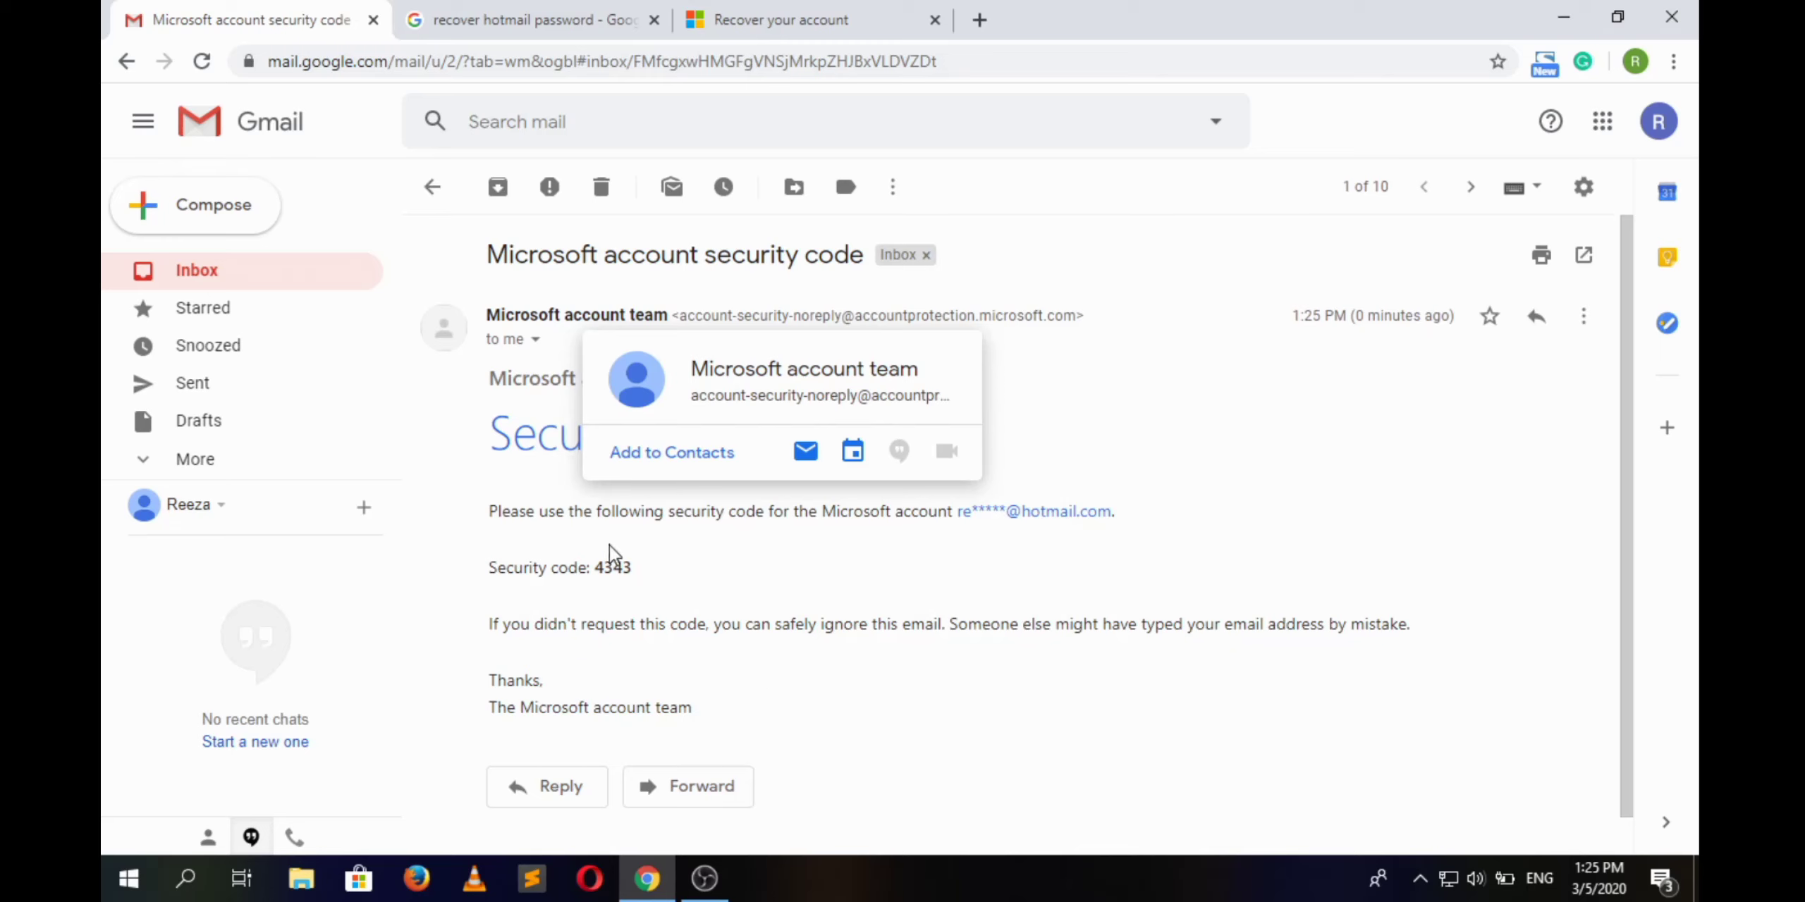
triple_click(612, 568)
left_click(613, 575)
double_click(614, 576)
key("ctrl+c")
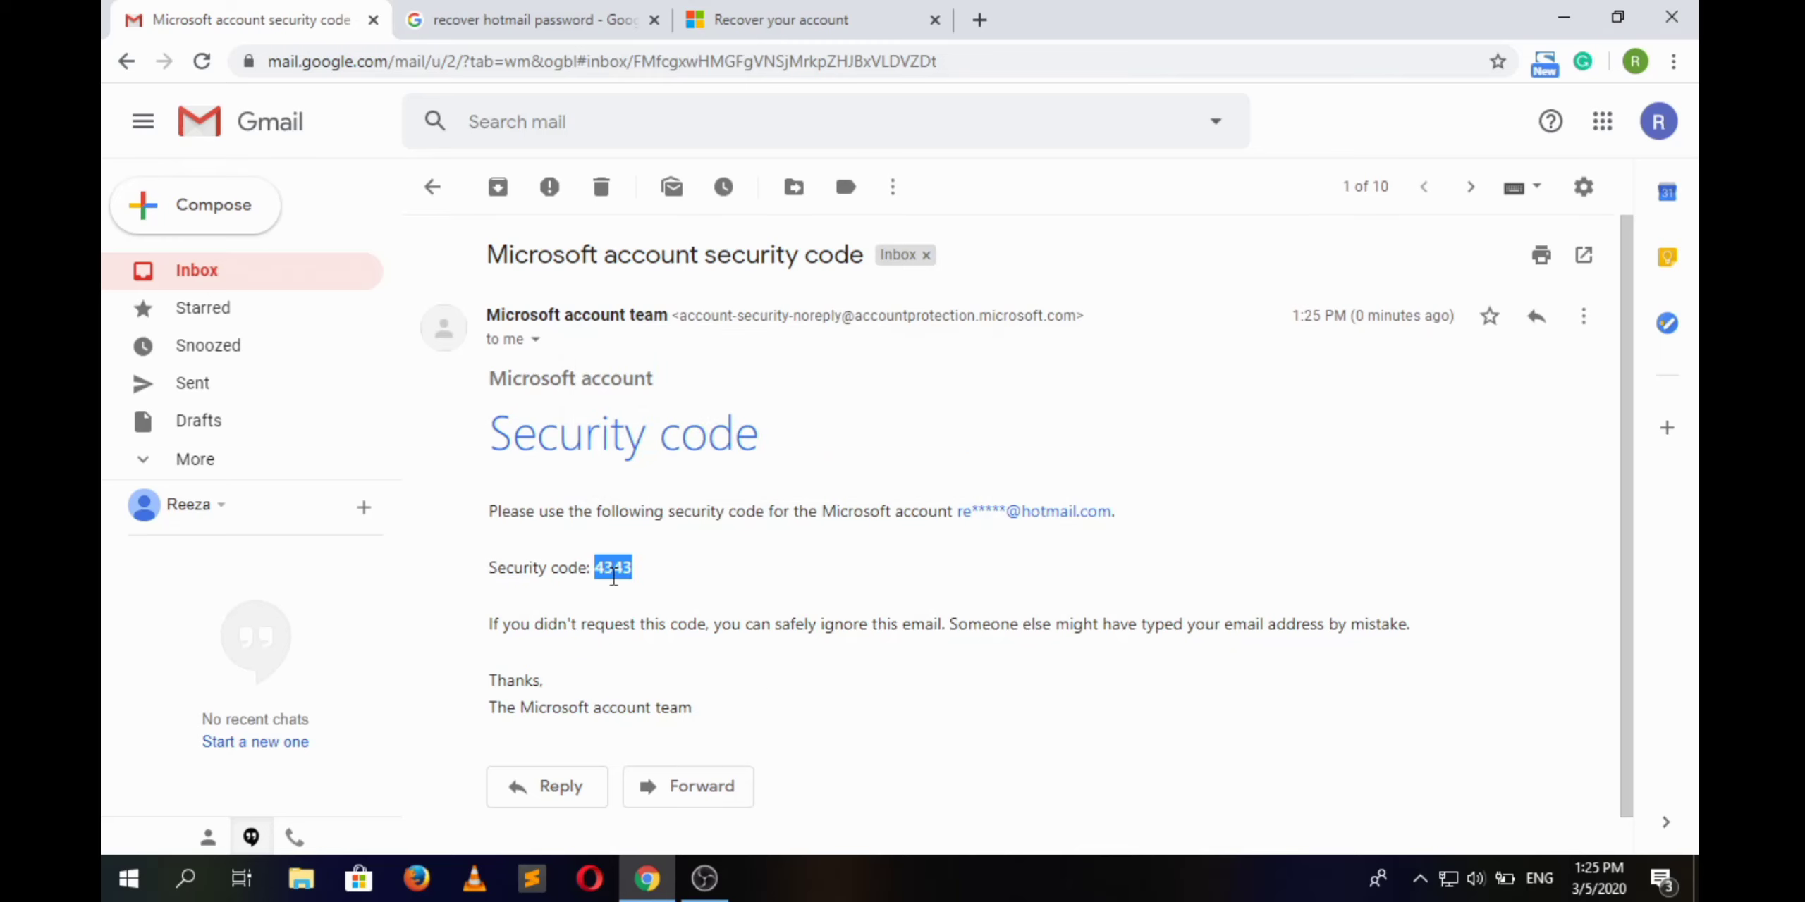
key("ctrl+3")
left_click(617, 498)
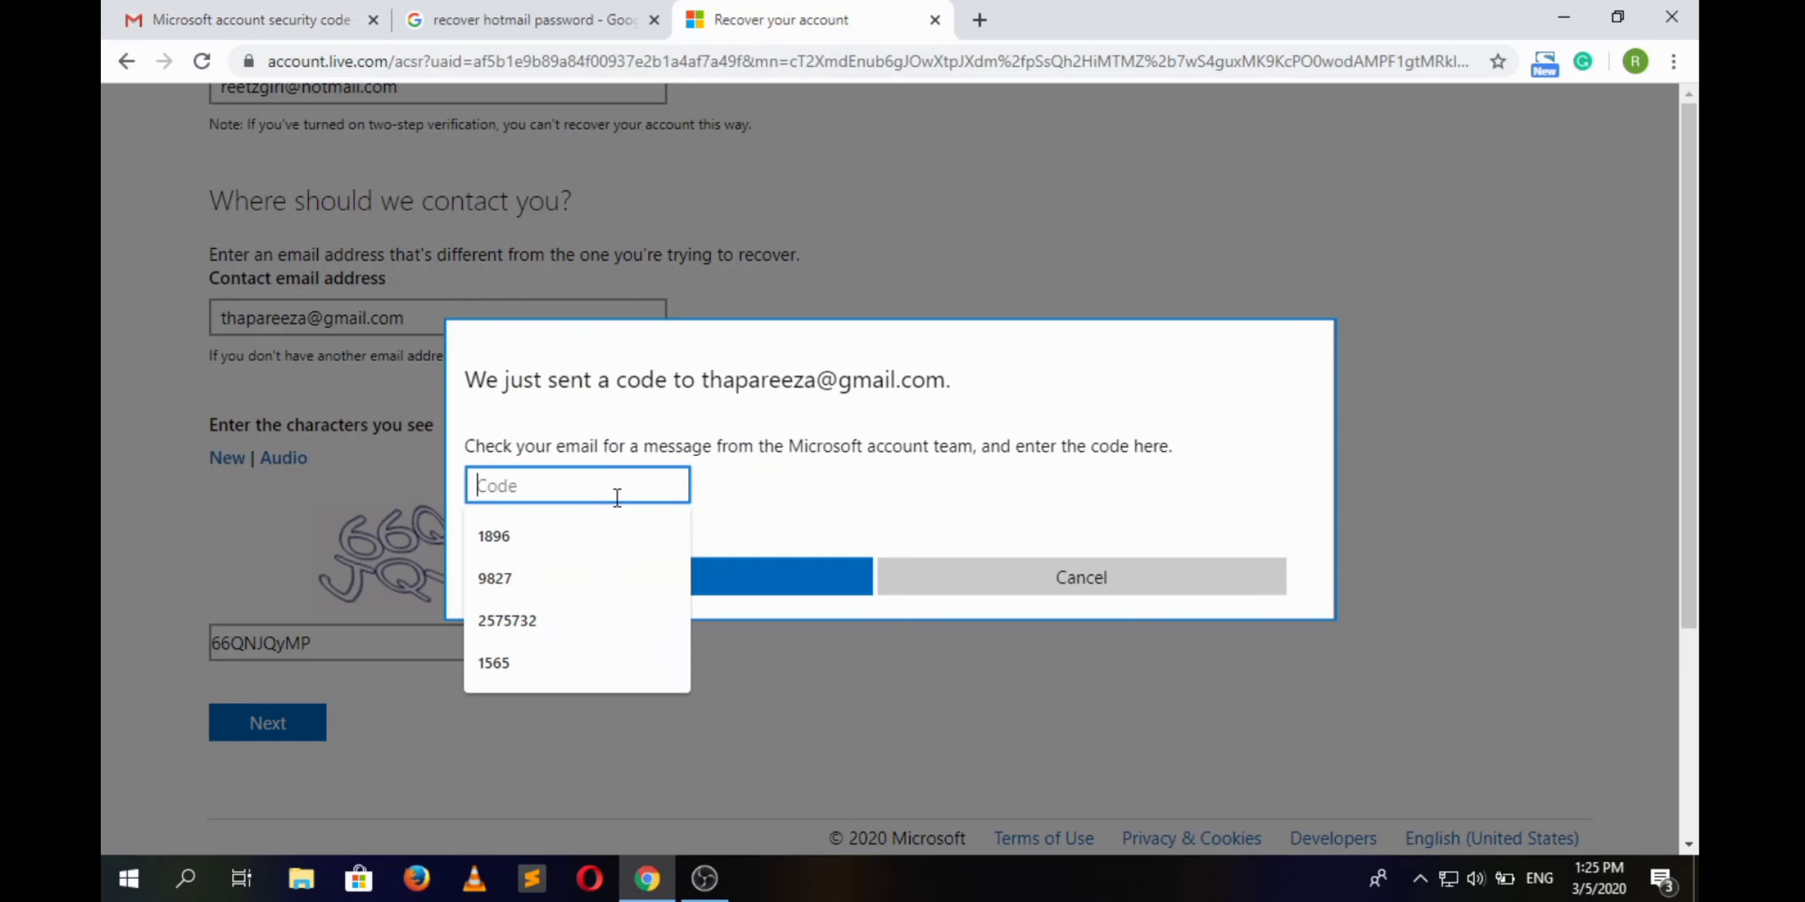
key("ctrl+v")
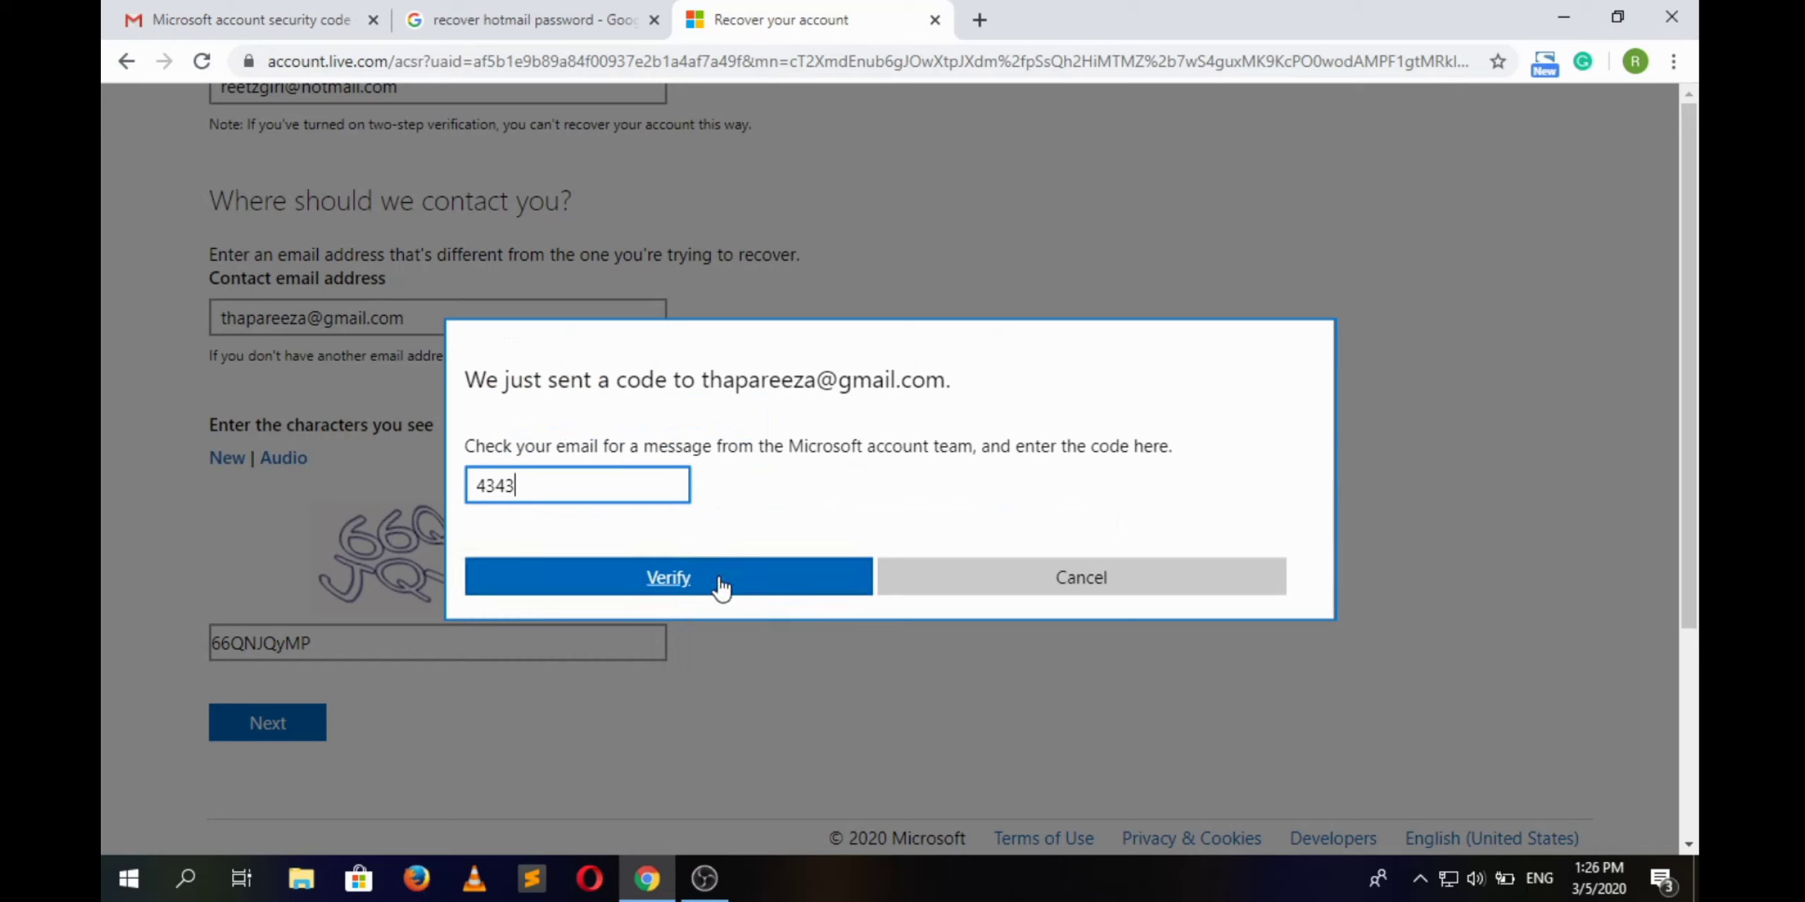
left_click(719, 581)
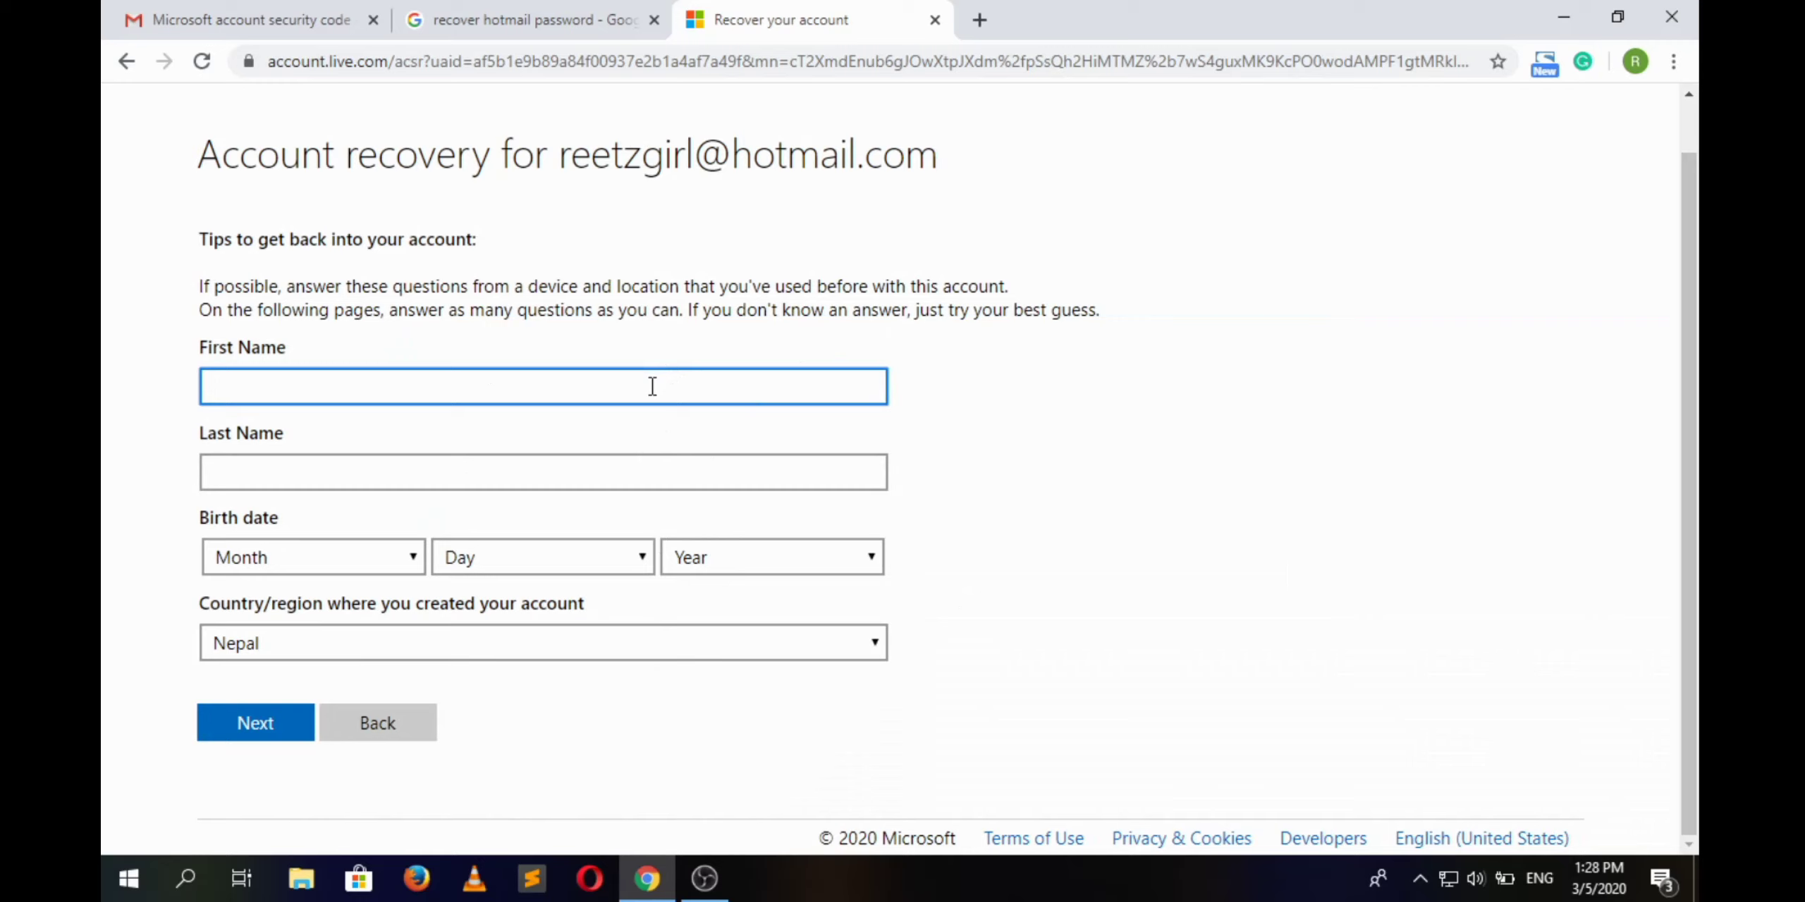
left_click(604, 469)
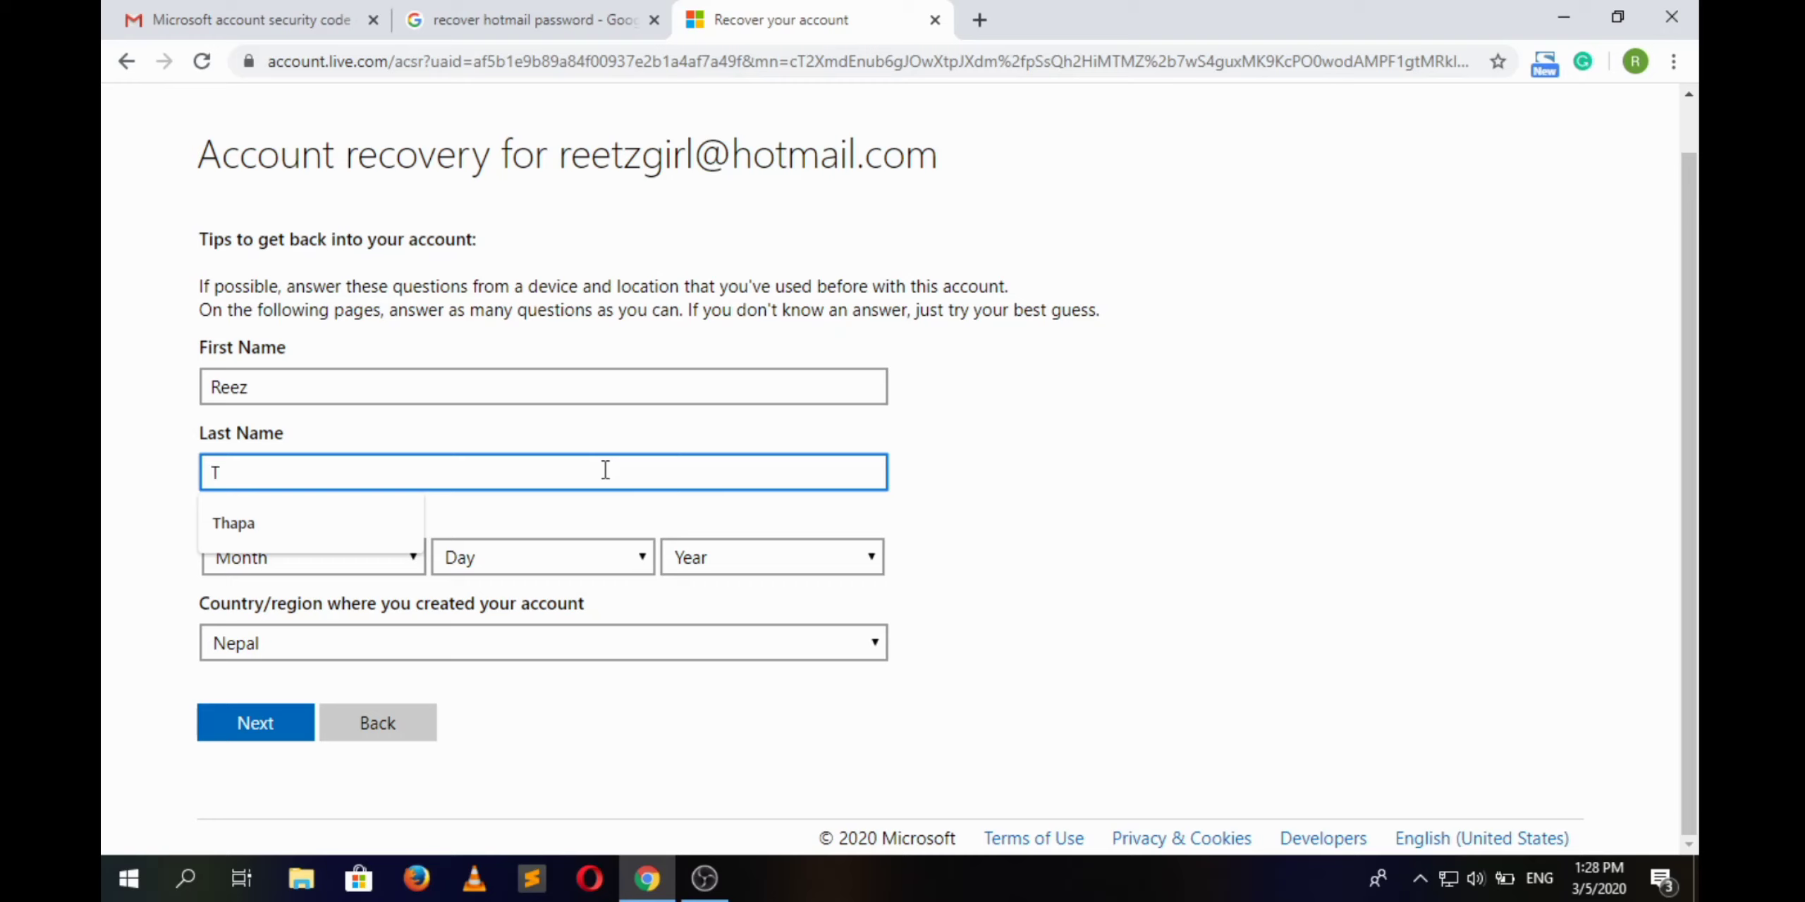
left_click(418, 549)
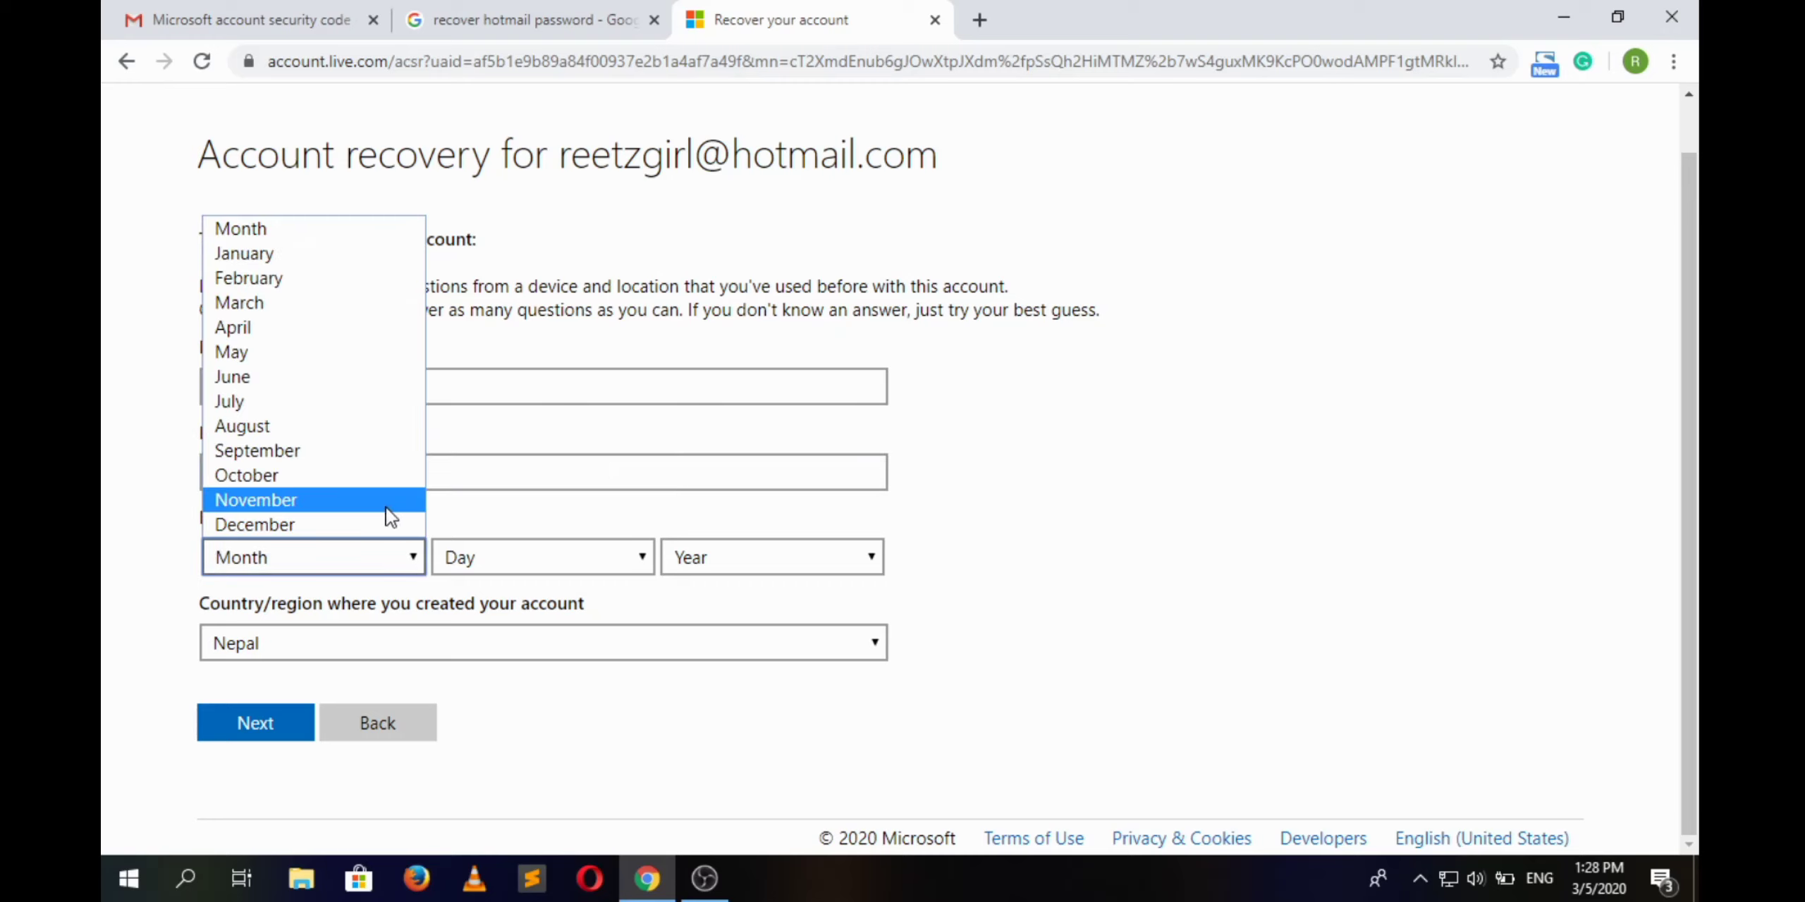
left_click(370, 426)
left_click(597, 562)
scroll(599, 499, "down", 1)
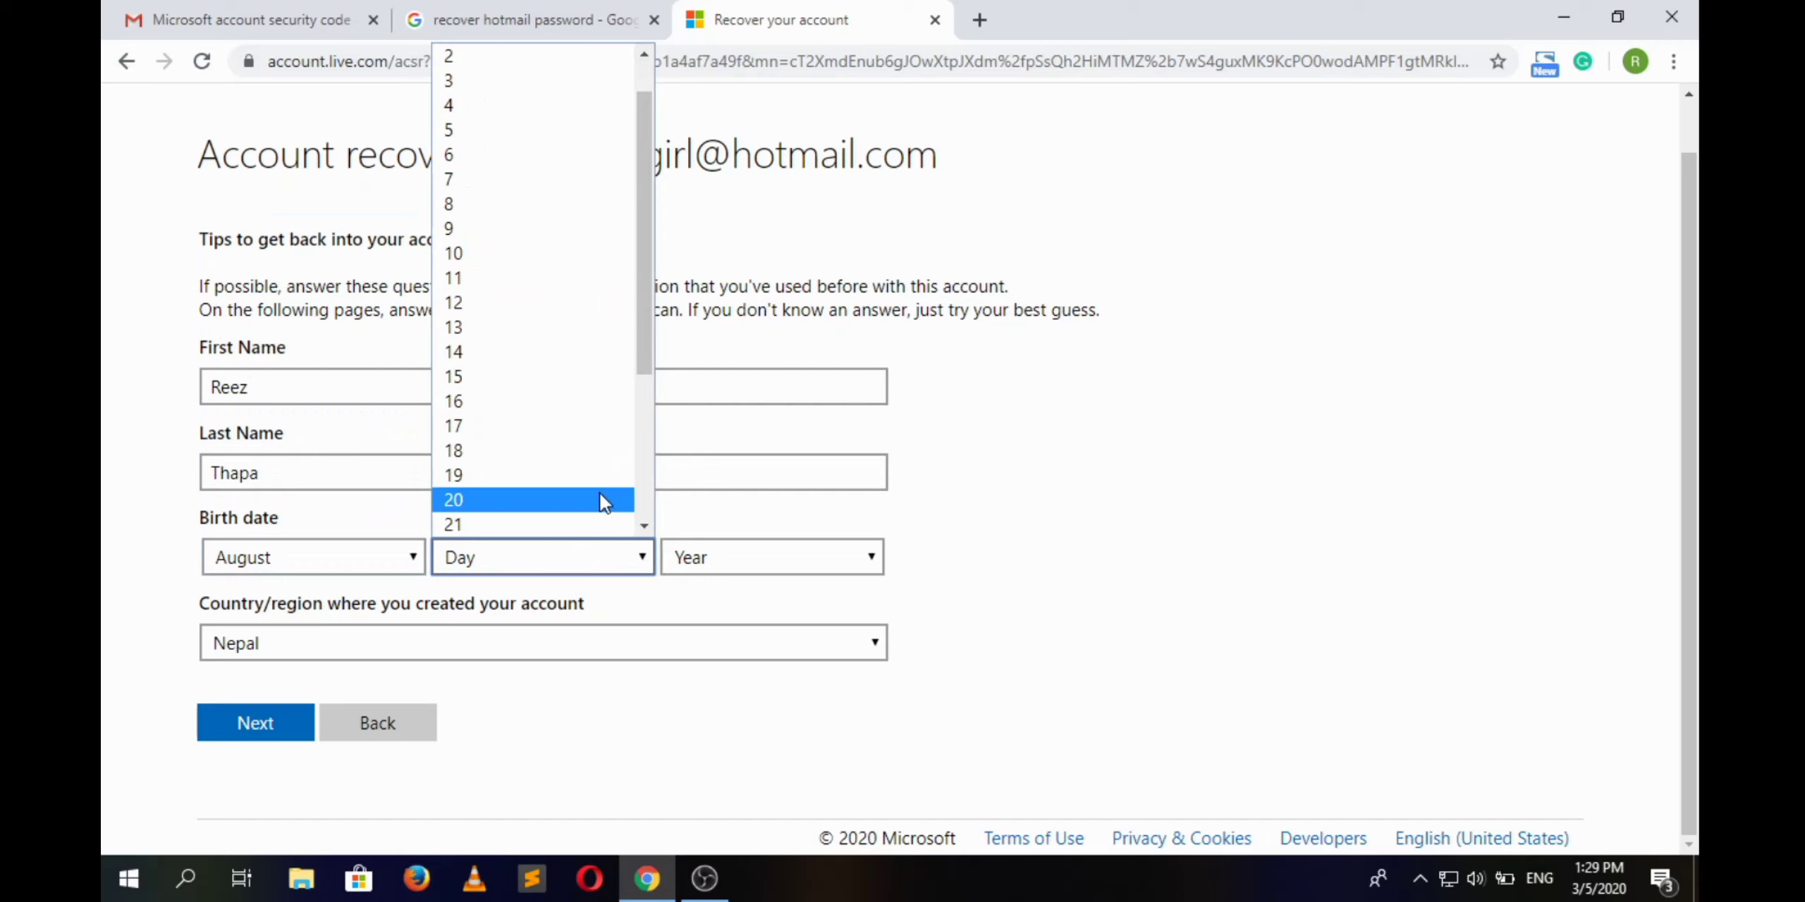
left_click(606, 429)
left_click(870, 560)
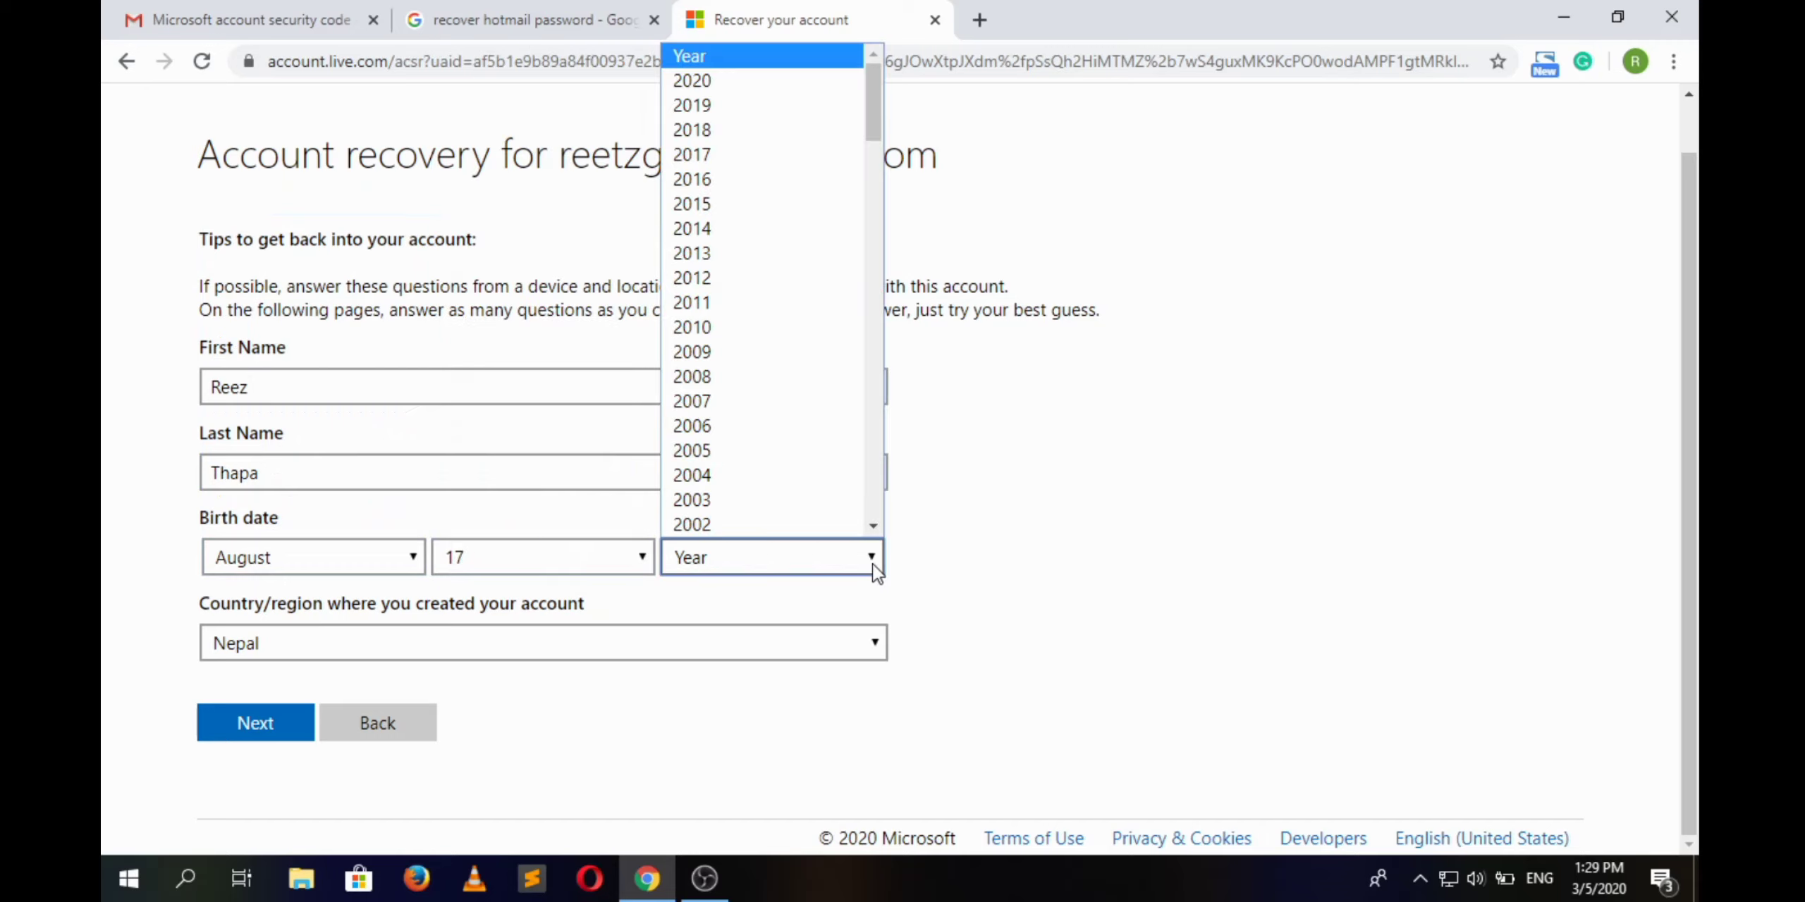
scroll(848, 514, "down", 1)
scroll(844, 494, "down", 1)
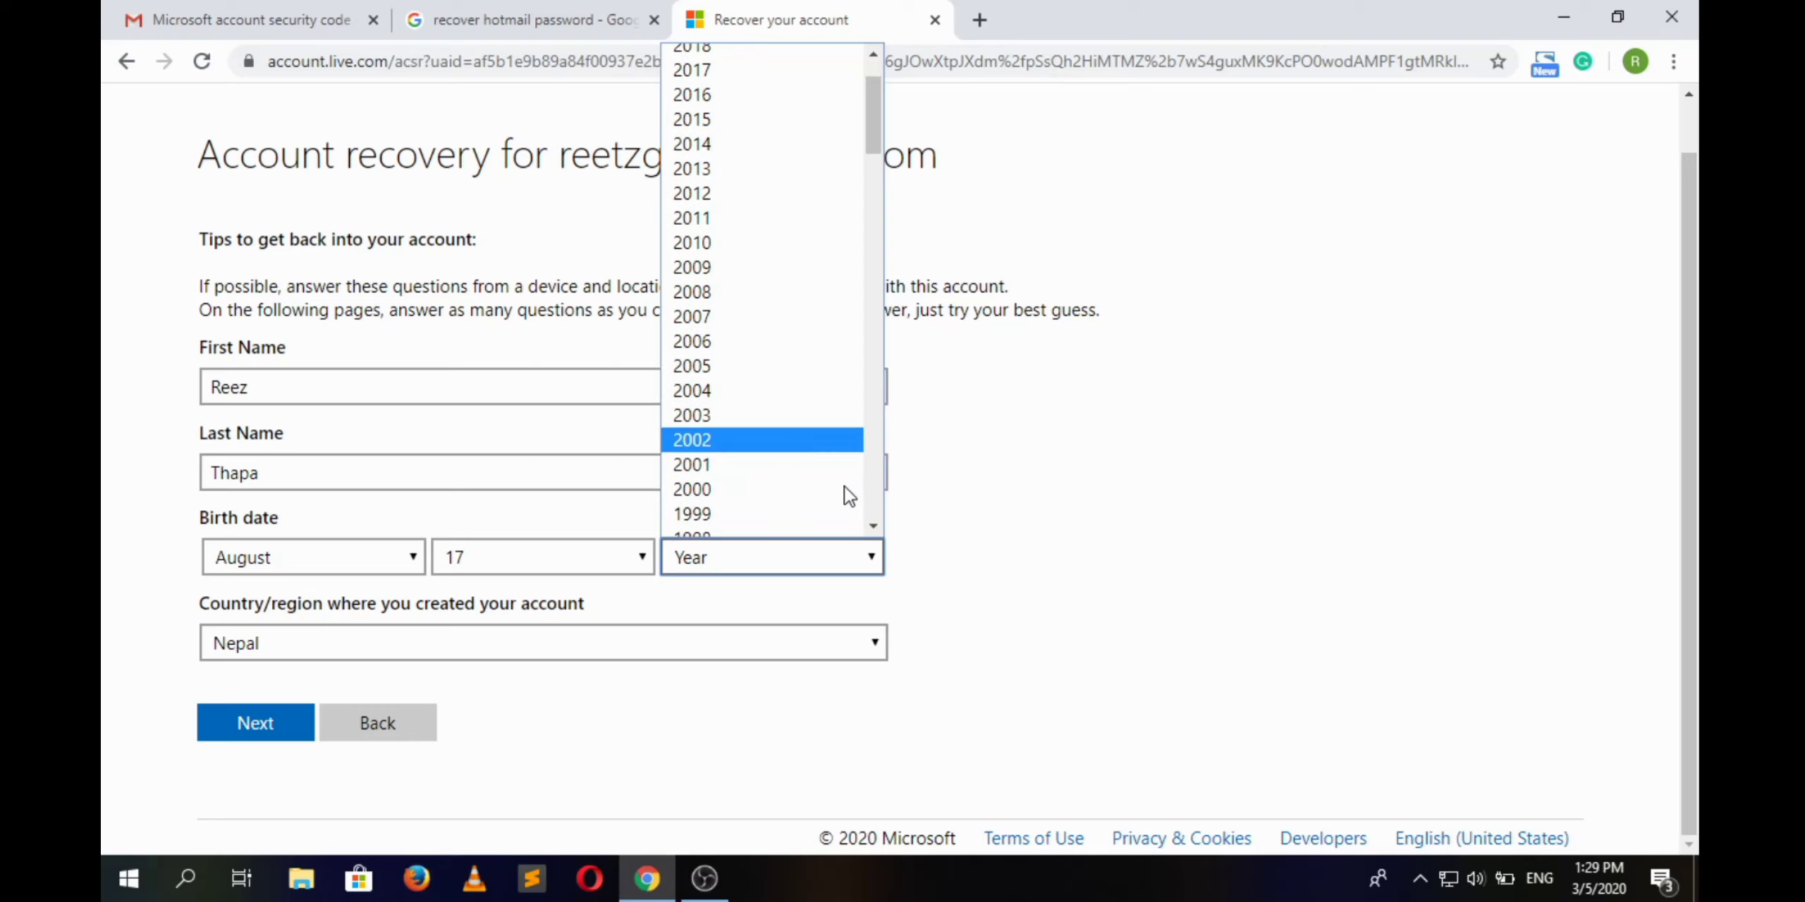
scroll(844, 492, "down", 1)
left_click(844, 494)
left_click(877, 641)
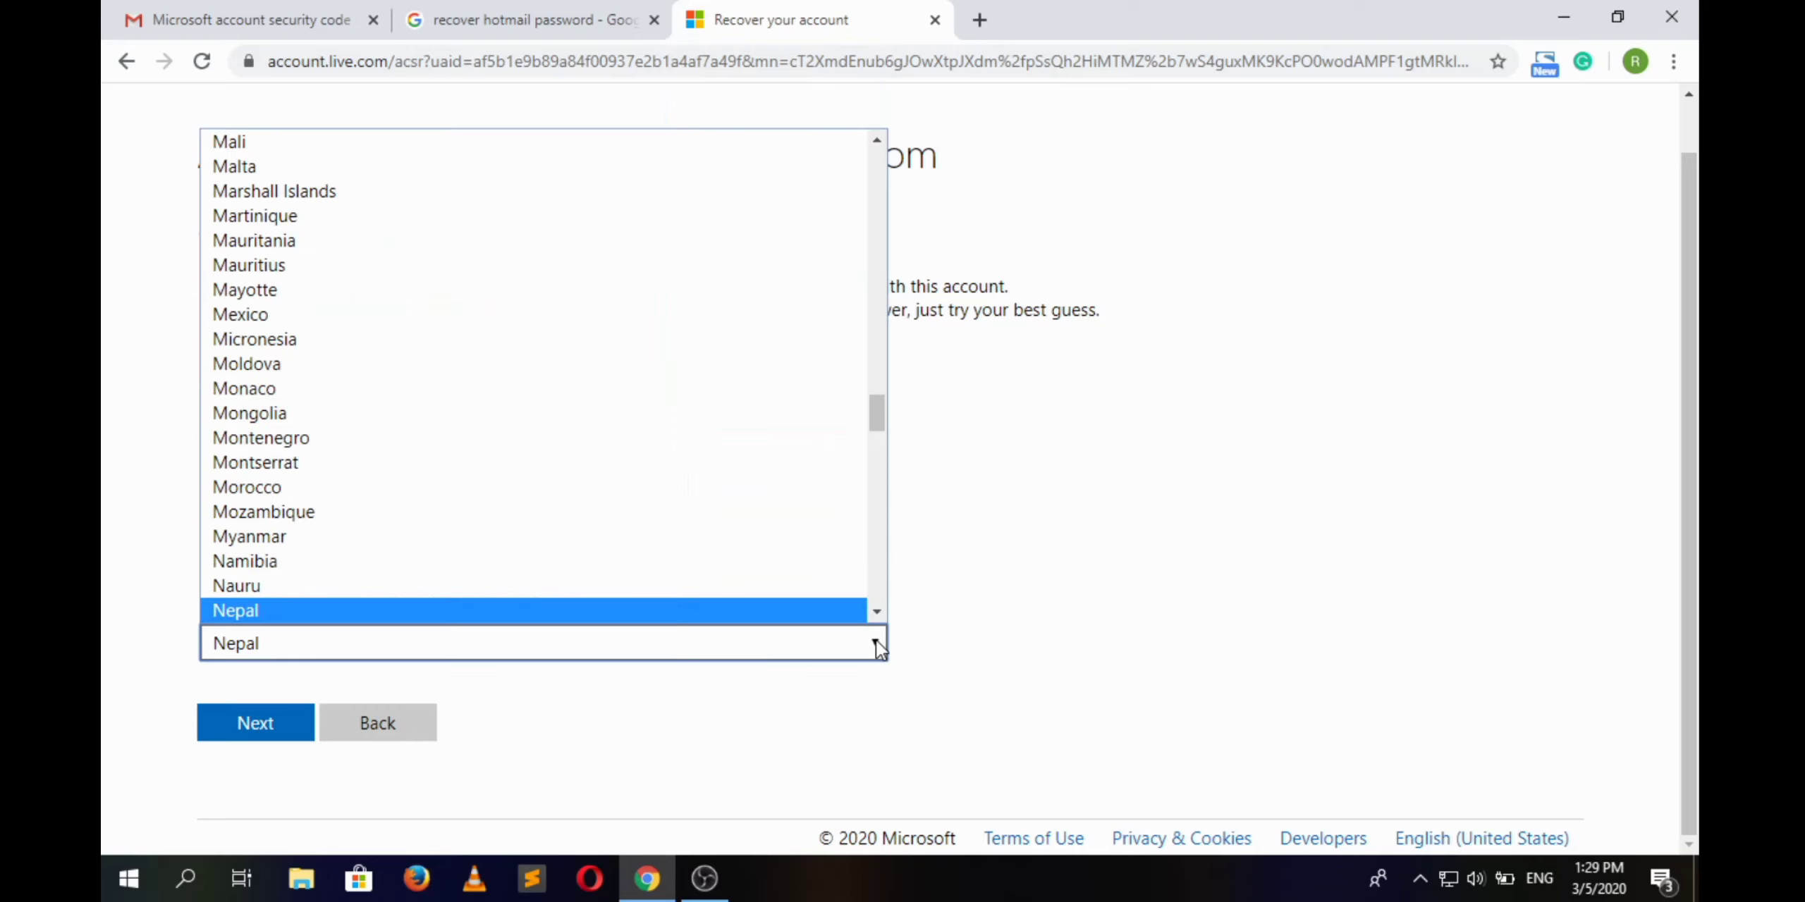
left_click(877, 641)
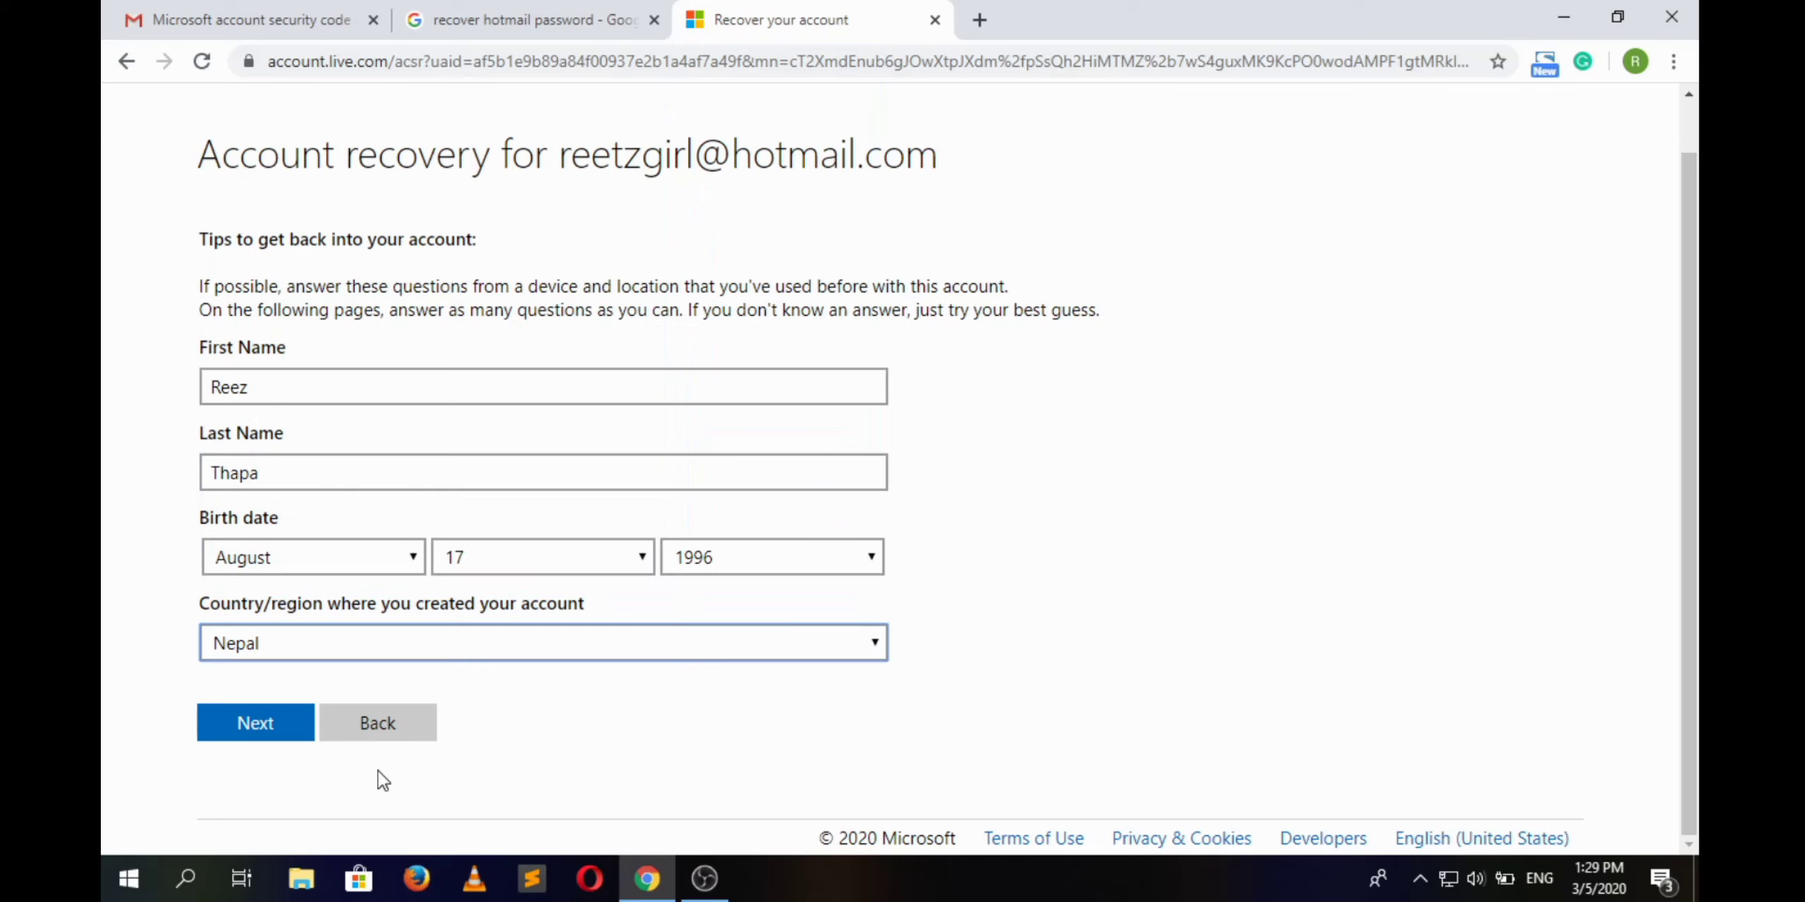
Step: Continue to the next recovery page and enter a previously used password
left_click(274, 735)
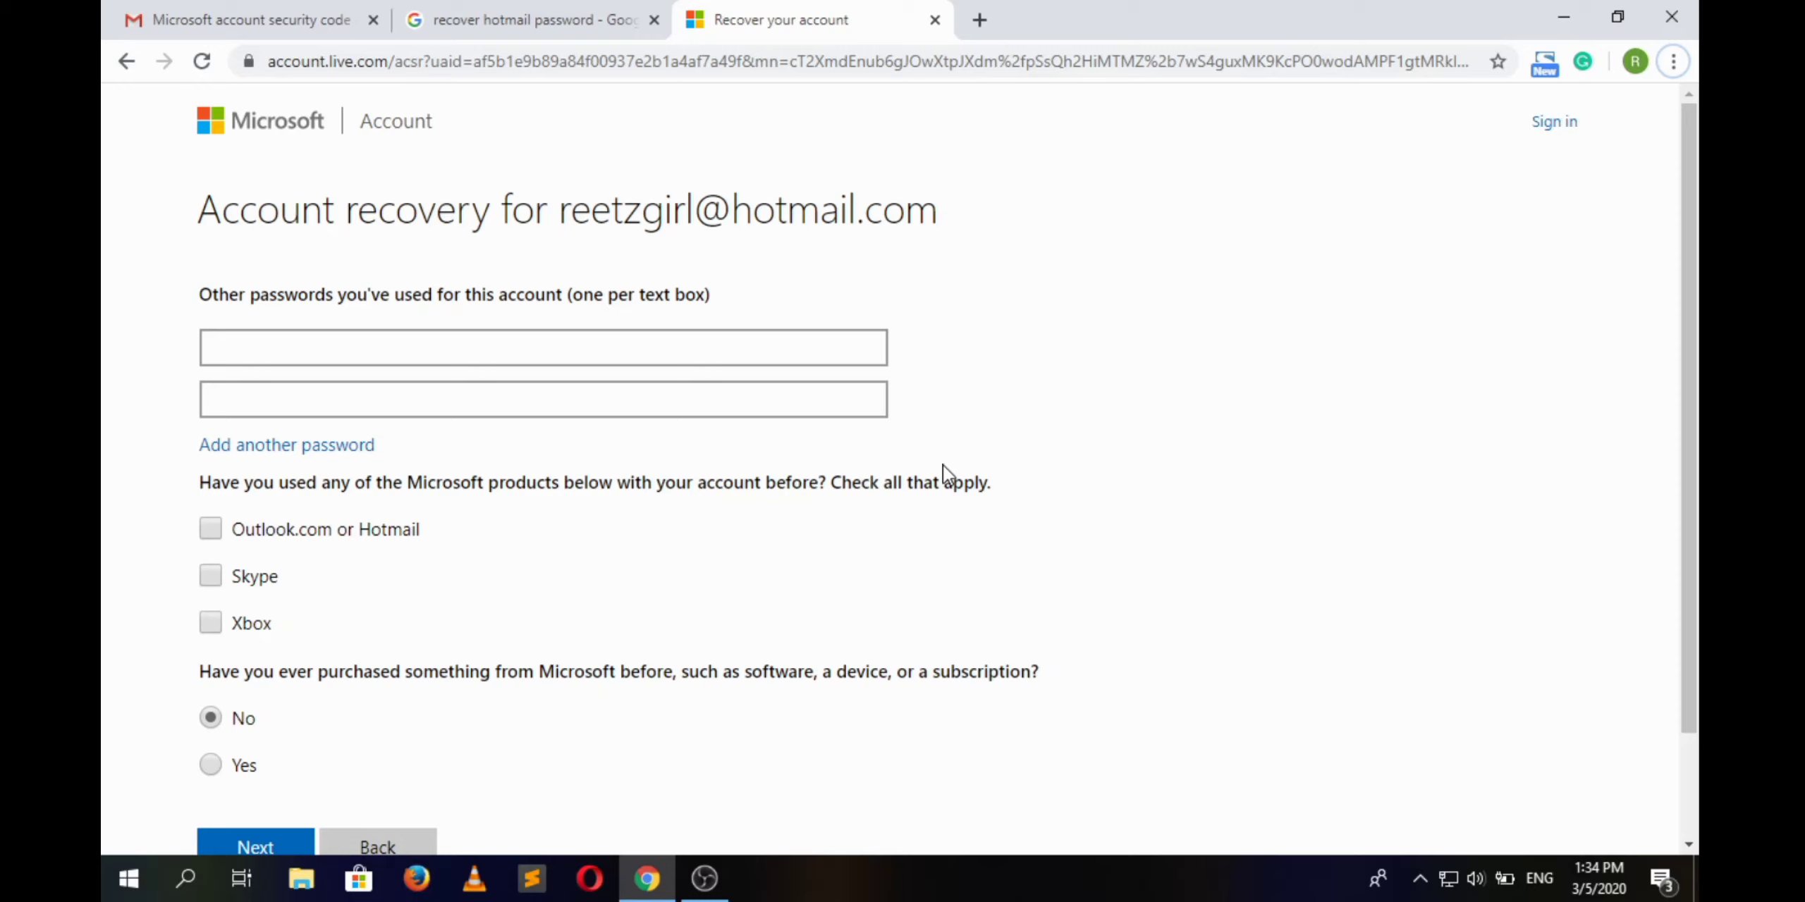
left_click(703, 342)
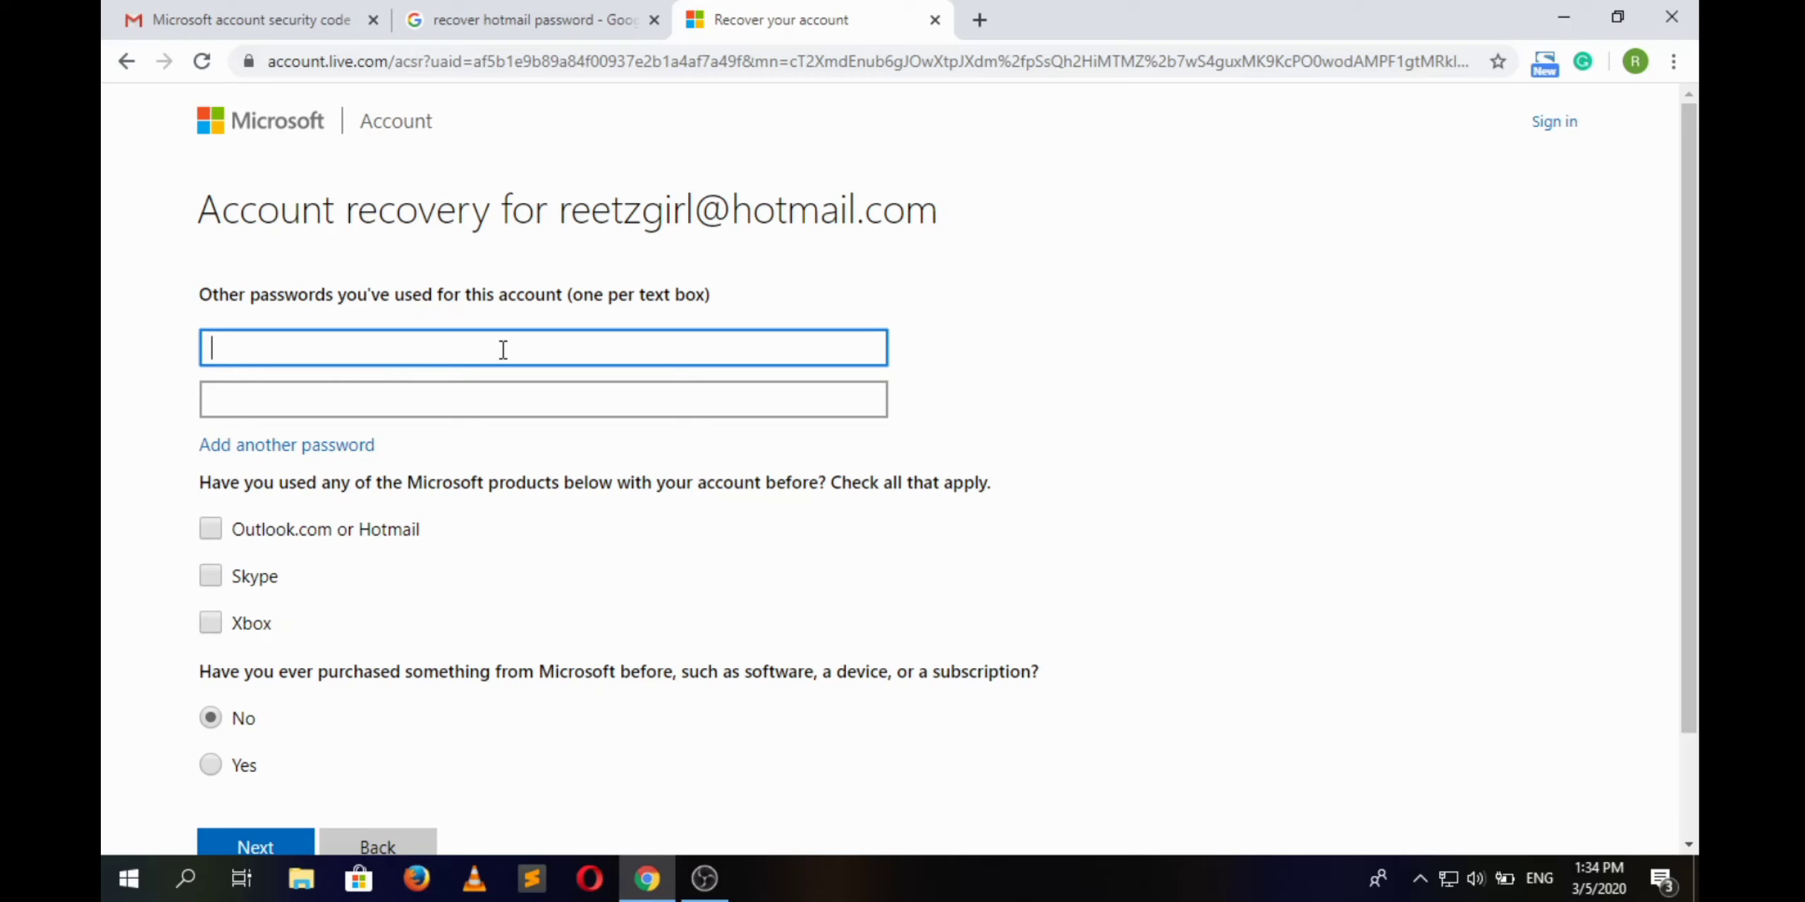
type("••")
type("••••••")
scroll(215, 470, "down", 1)
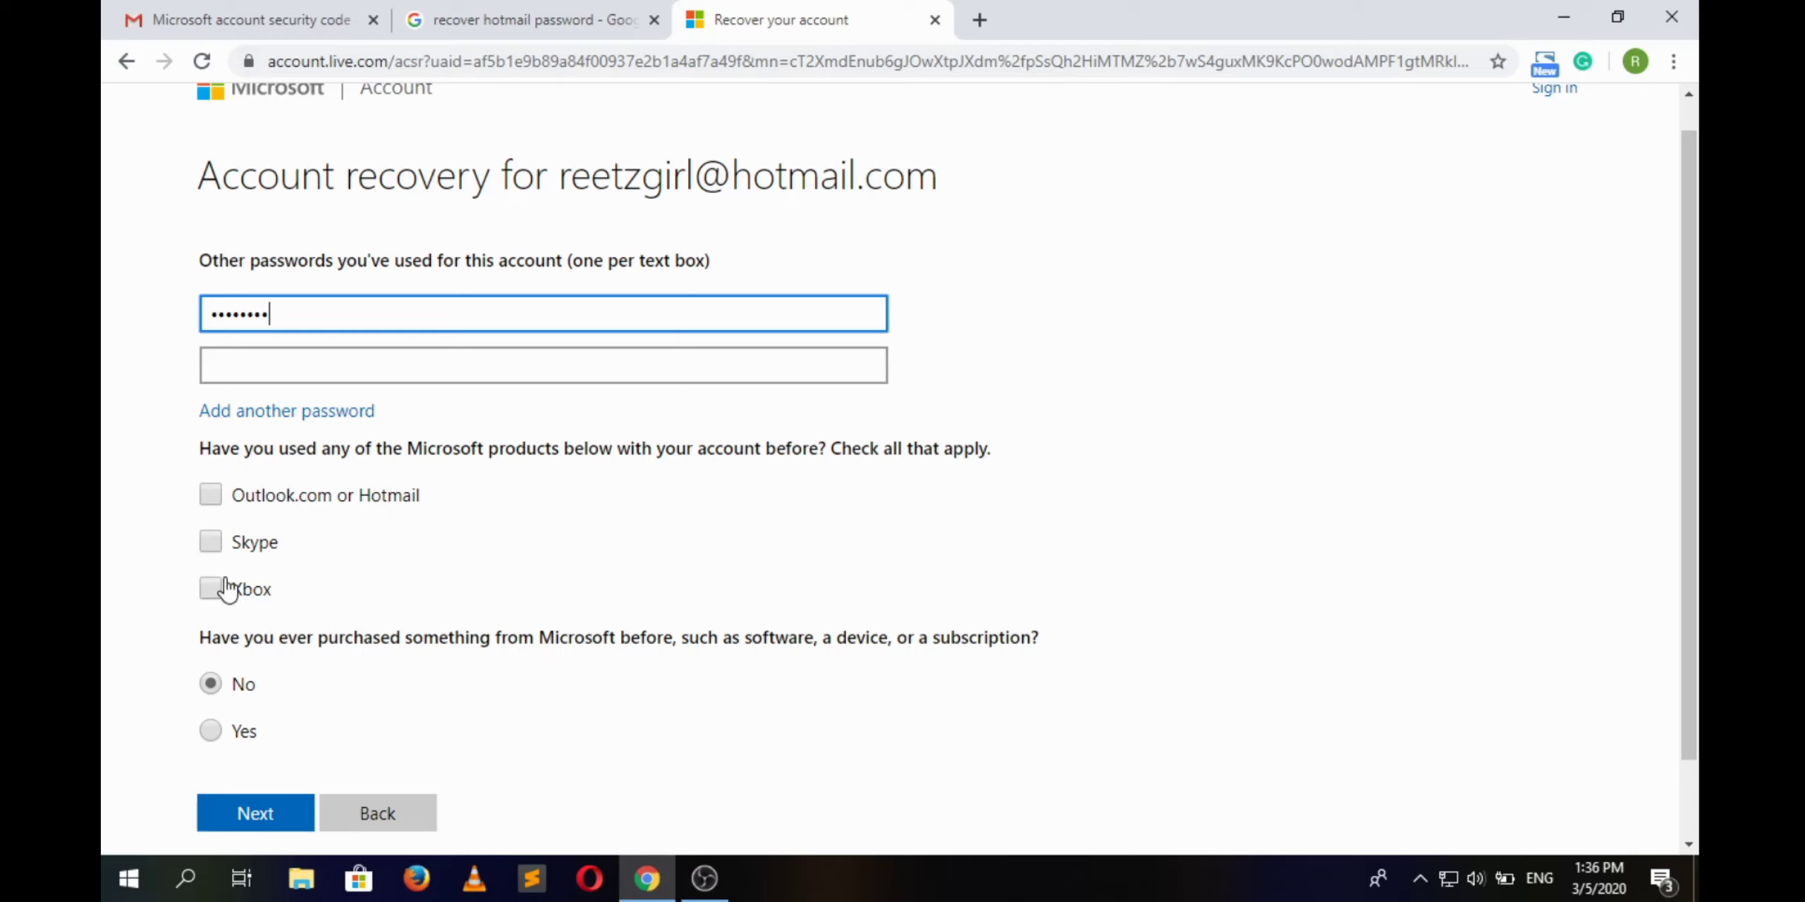
Step: Check then clear the Outlook.com and Skype product boxes, leaving past purchases answered No
left_click(201, 491)
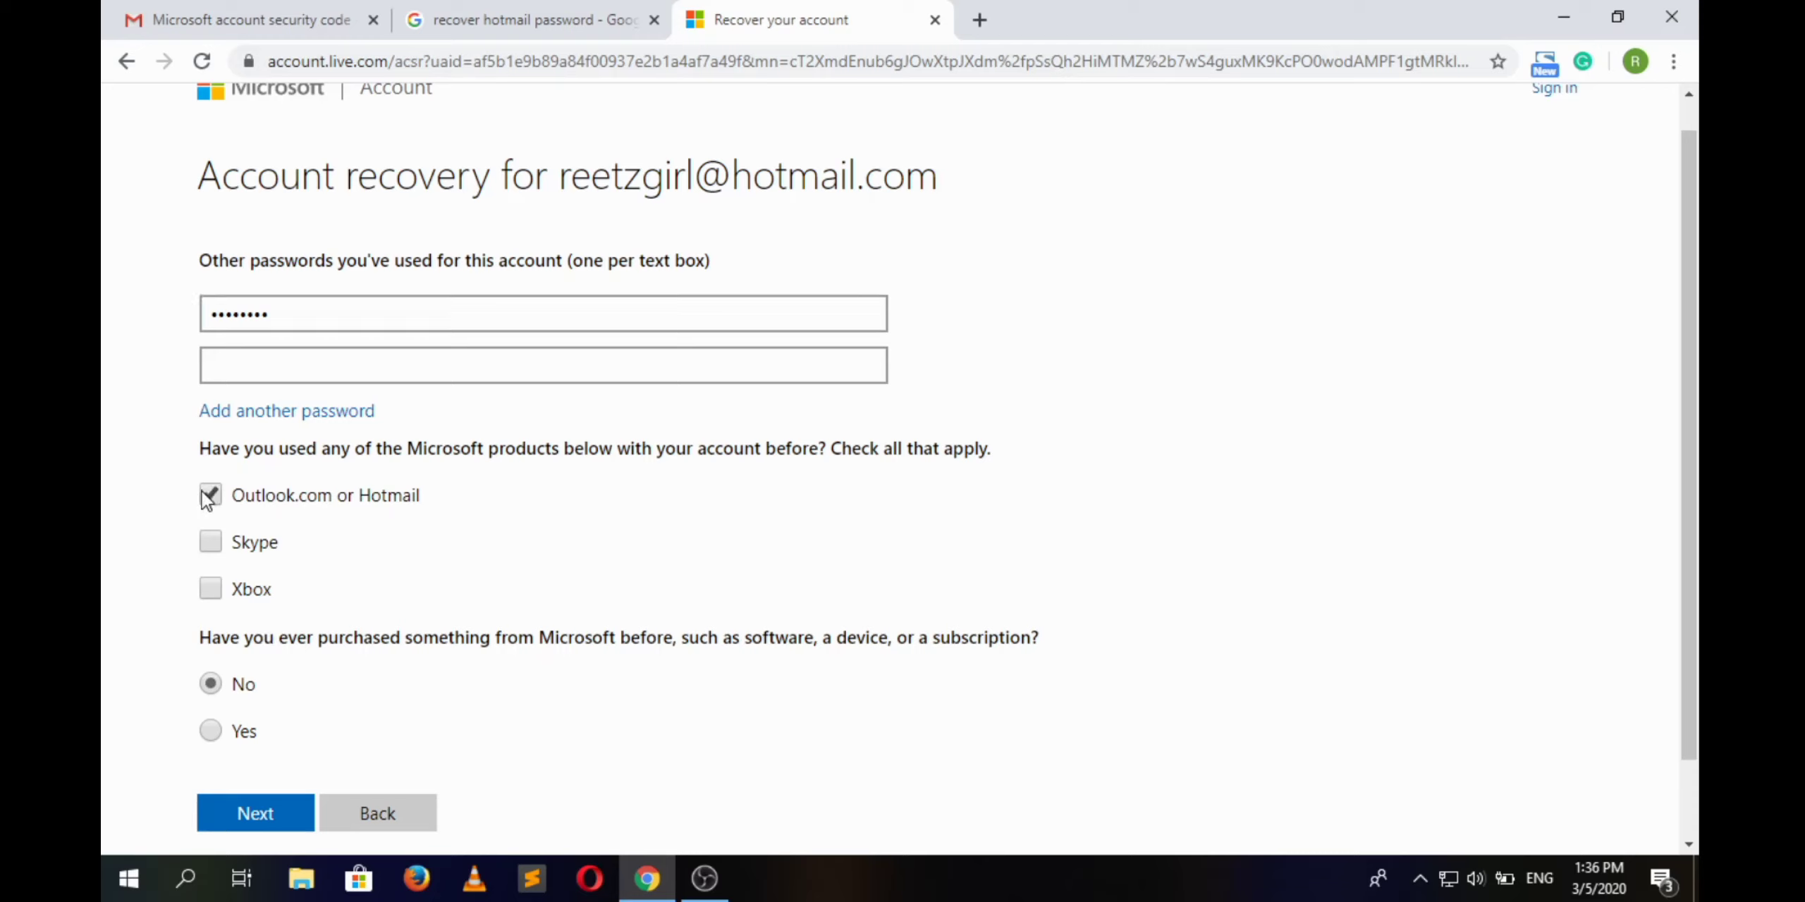
left_click(209, 542)
left_click(209, 590)
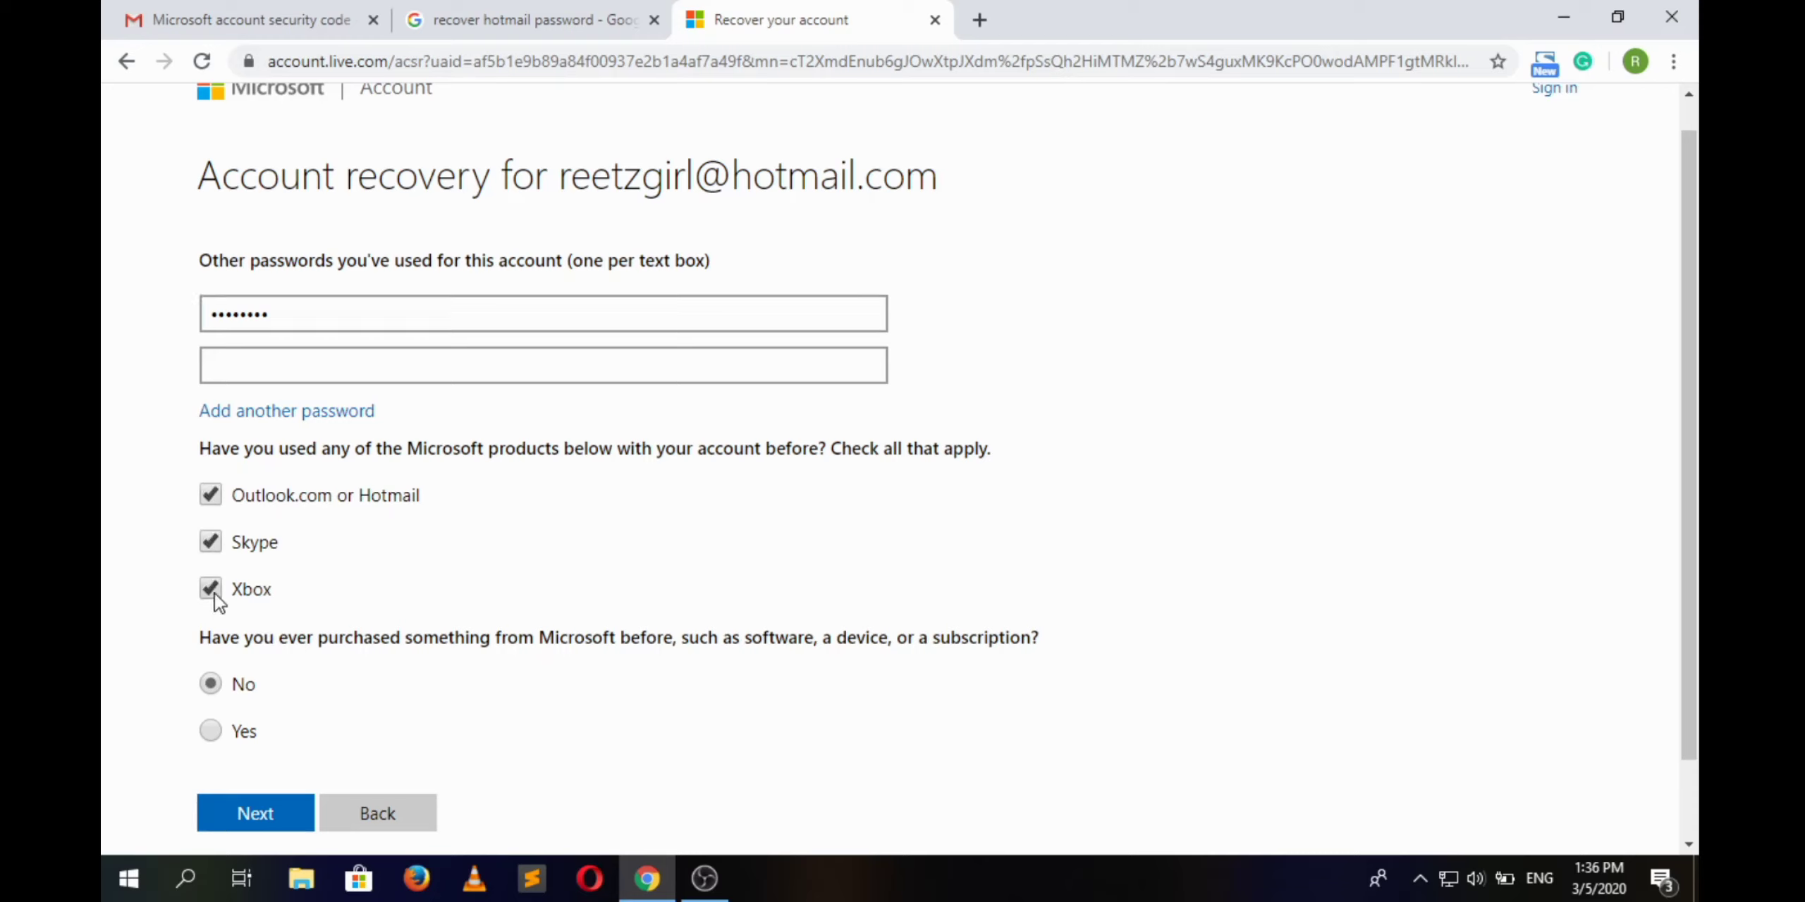
left_click(210, 543)
left_click(210, 495)
scroll(333, 655, "down", 1)
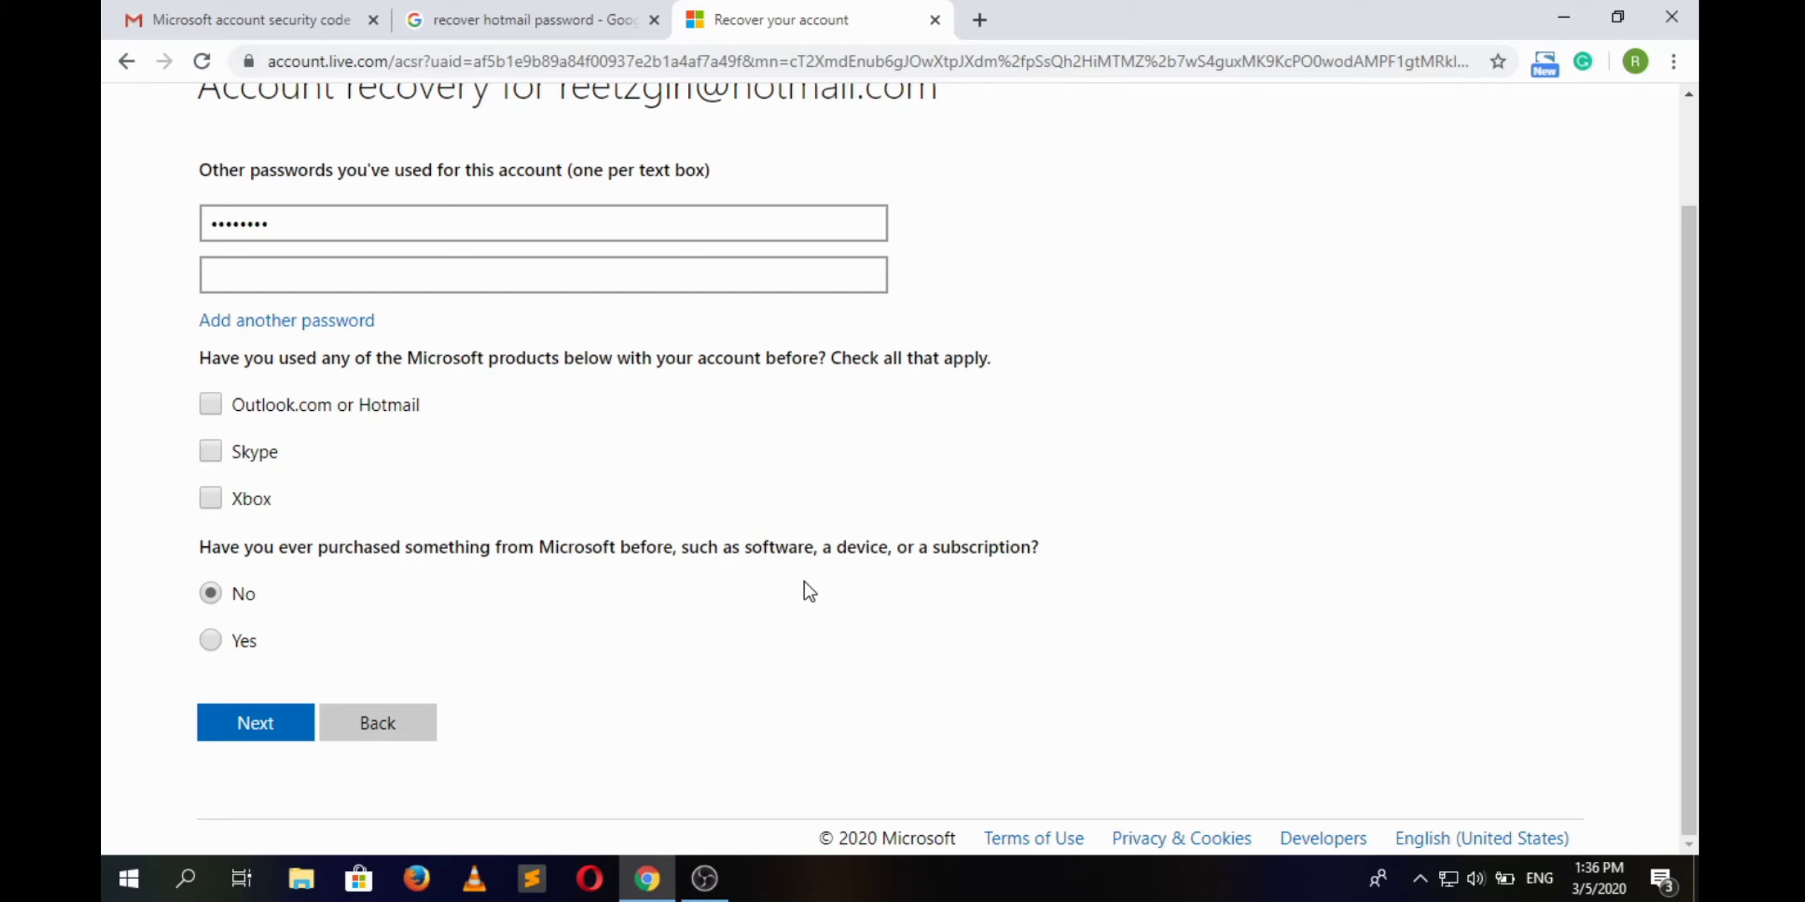
left_click(215, 642)
Step: Submit the recovery answers to reach 'Your information has been submitted'
left_click(271, 733)
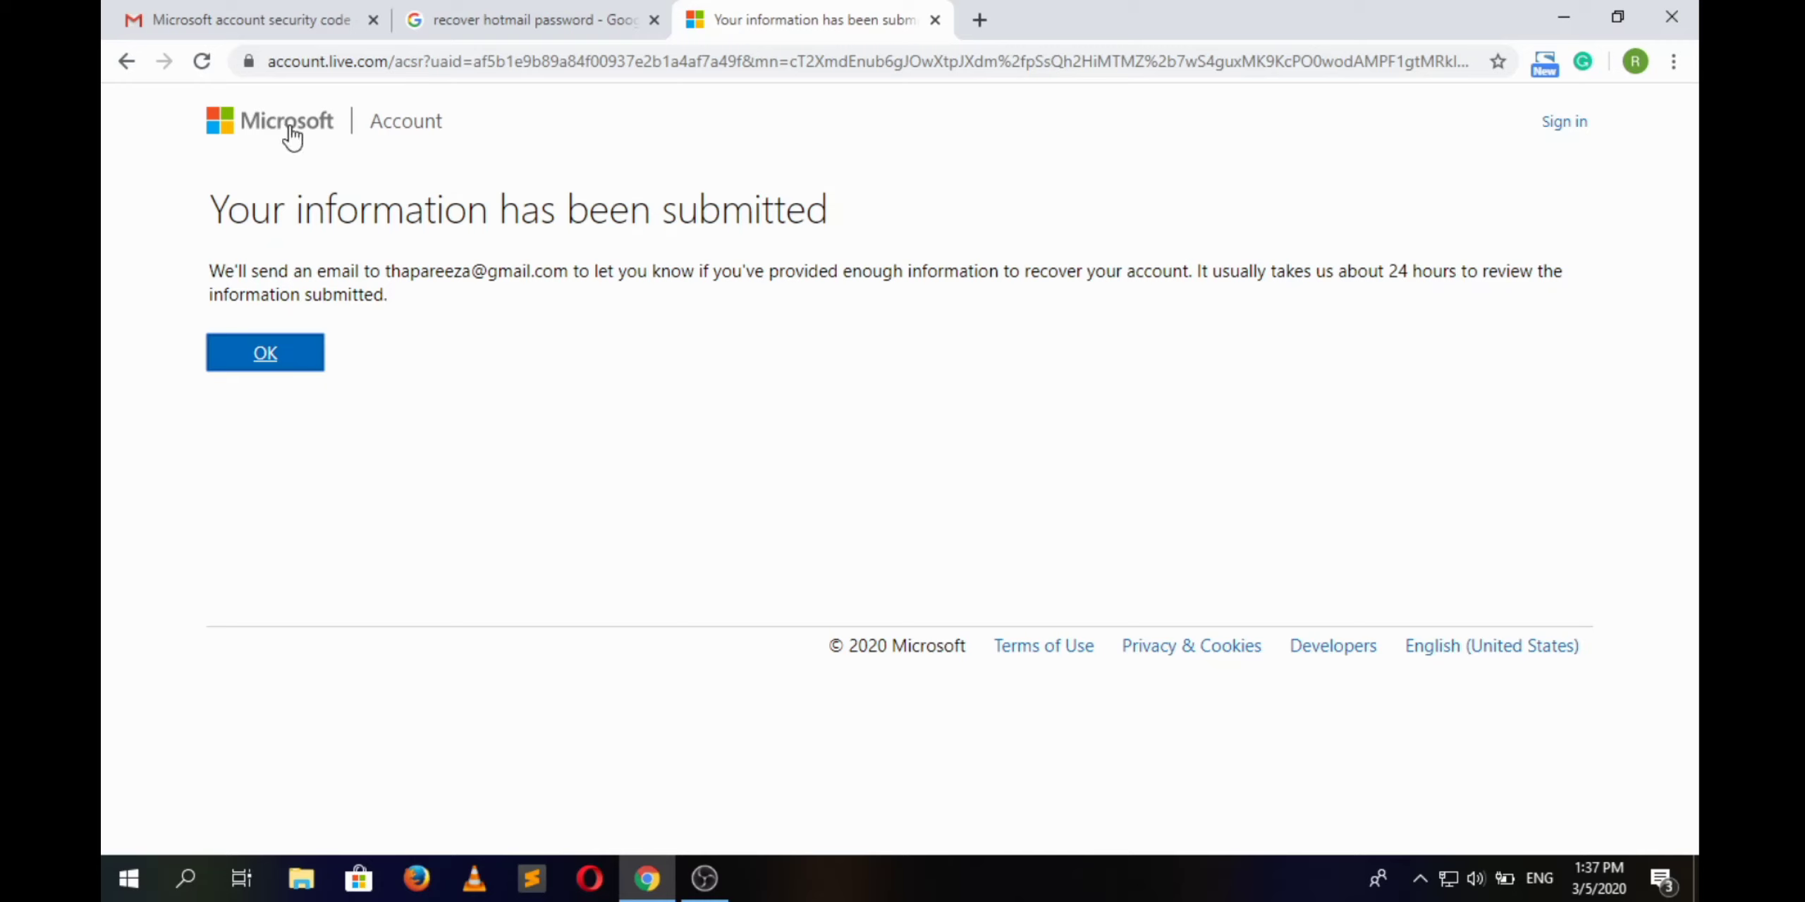
Step: Acknowledge the confirmation, reload the Gmail inbox and return to the Microsoft sign-in page
left_click(258, 350)
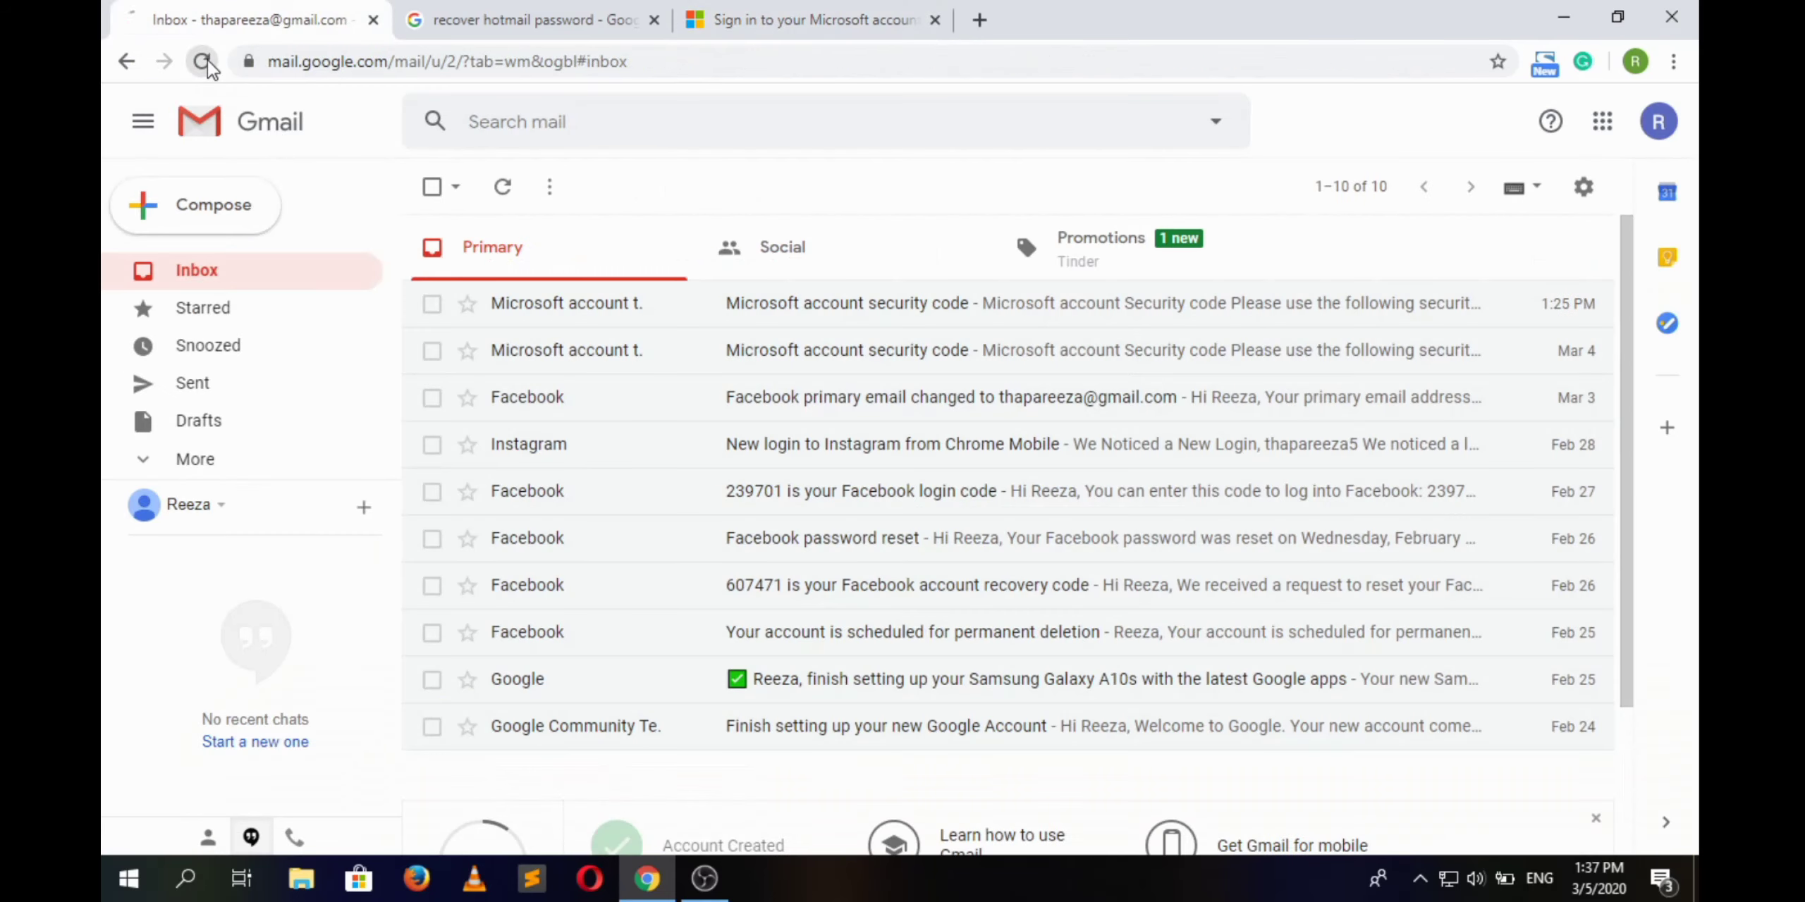
left_click(201, 62)
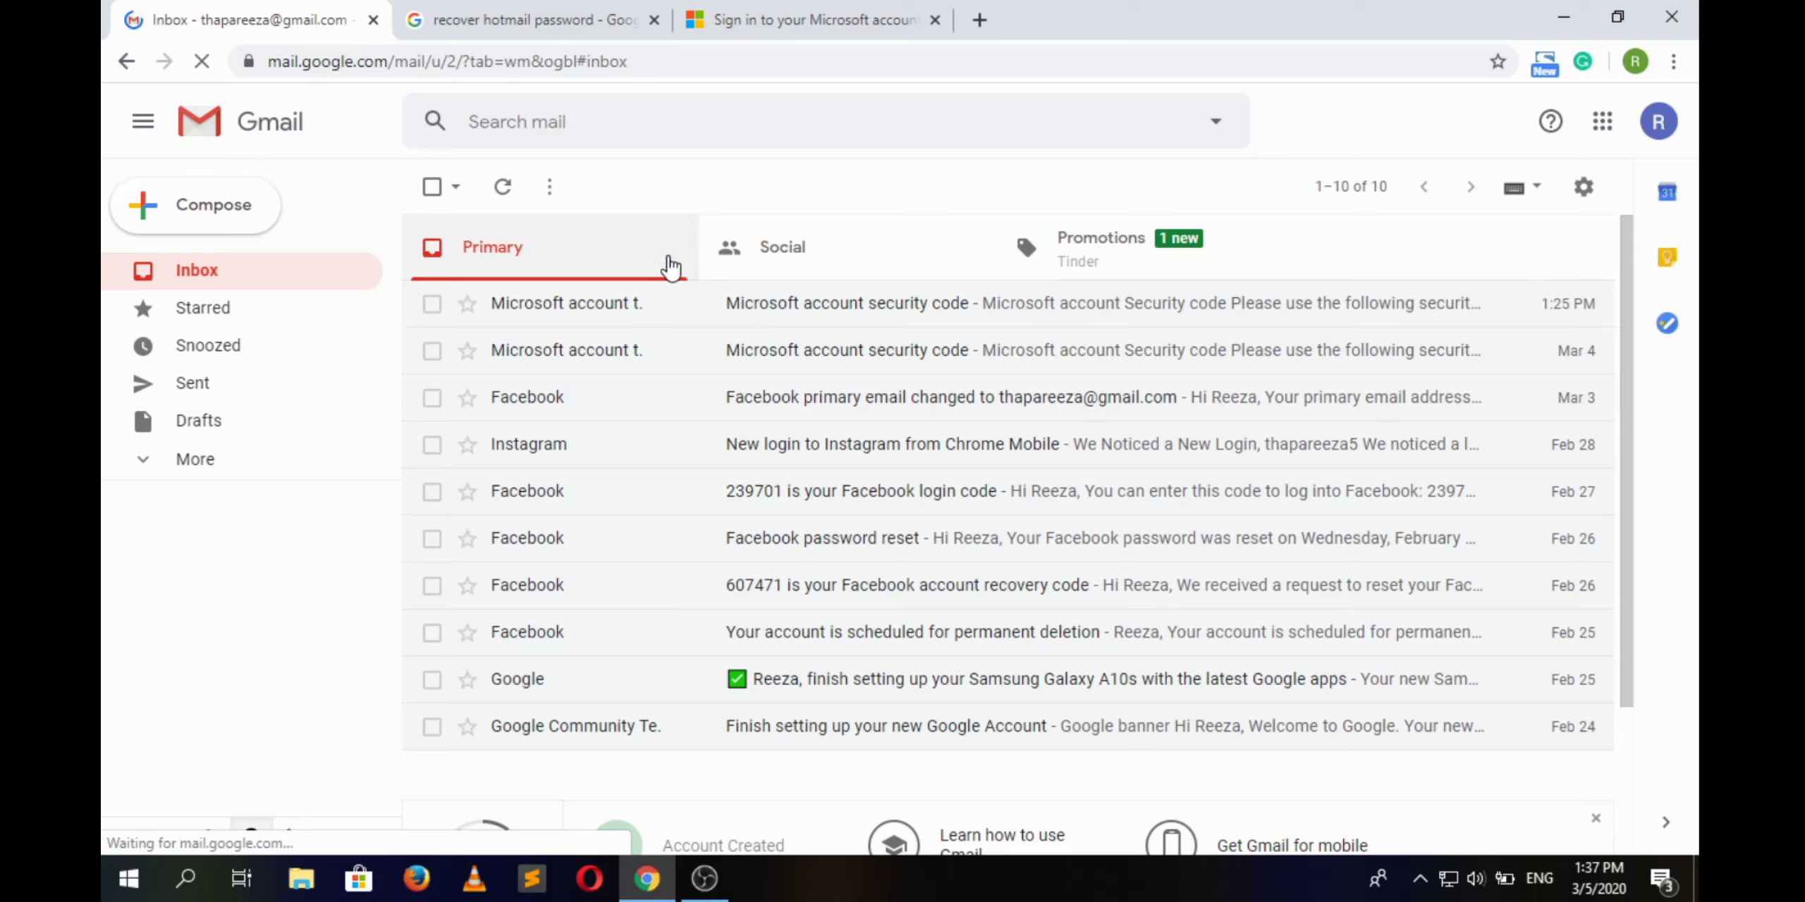
left_click(818, 23)
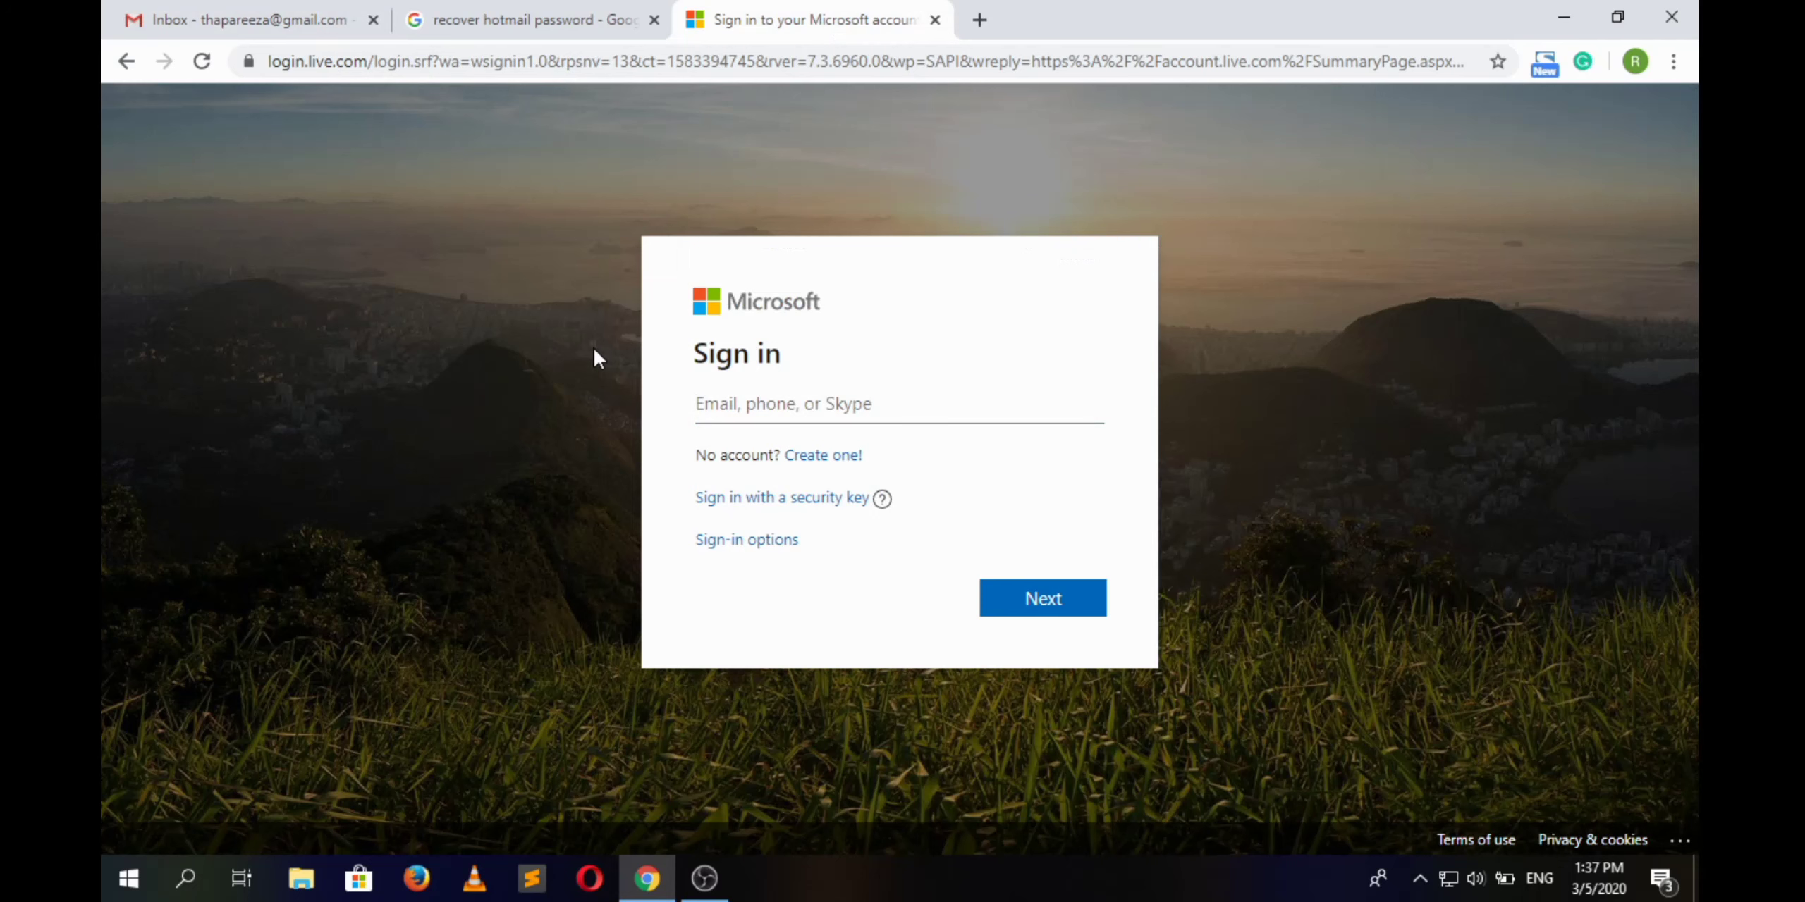